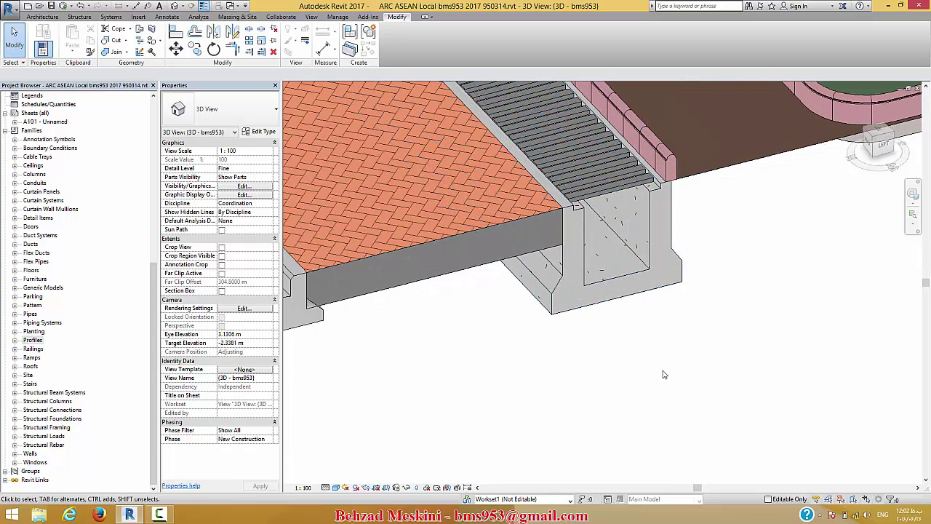
# - Examine the paving, curbs and drainage channels on both sides of the road, including the Drainage Wall's properties
pyautogui.moveTo(713, 253); pyautogui.dragTo(826, 269, button='middle')
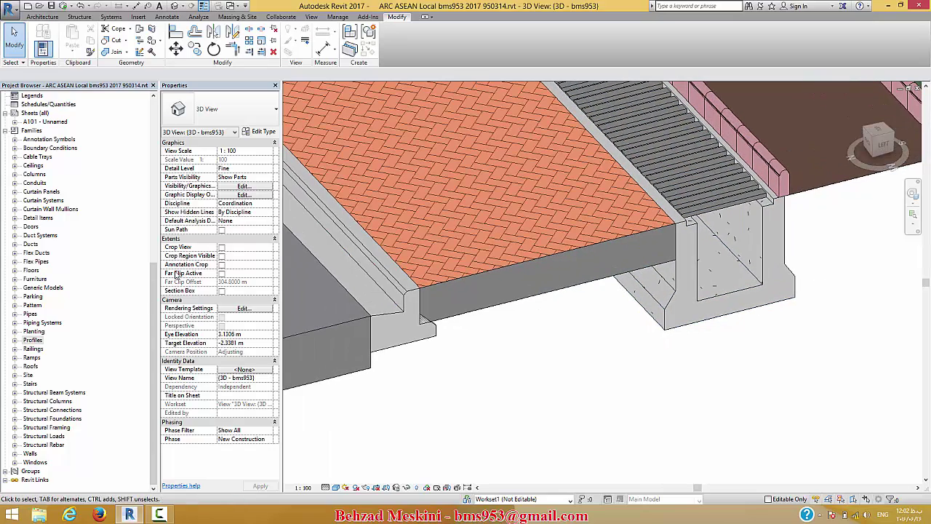
pyautogui.scroll(-2, 663, 353)
pyautogui.moveTo(657, 448); pyautogui.dragTo(597, 319, button='middle')
pyautogui.scroll(-1, 529, 333)
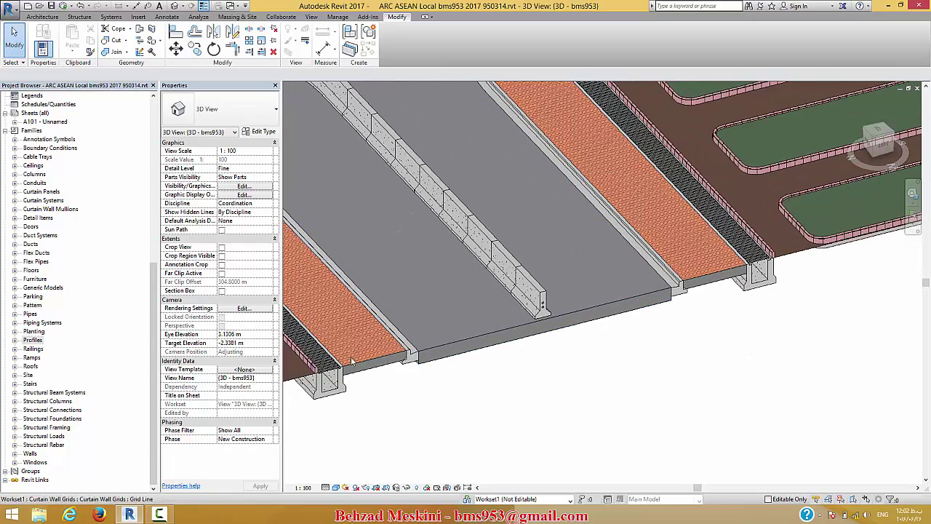
pyautogui.scroll(2, 302, 391)
pyautogui.scroll(3, 302, 392)
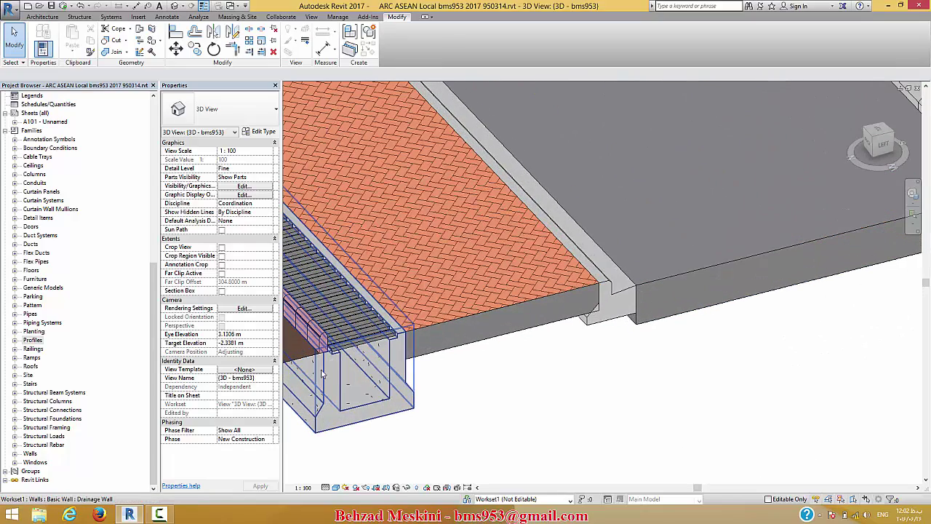
pyautogui.scroll(2, 370, 374)
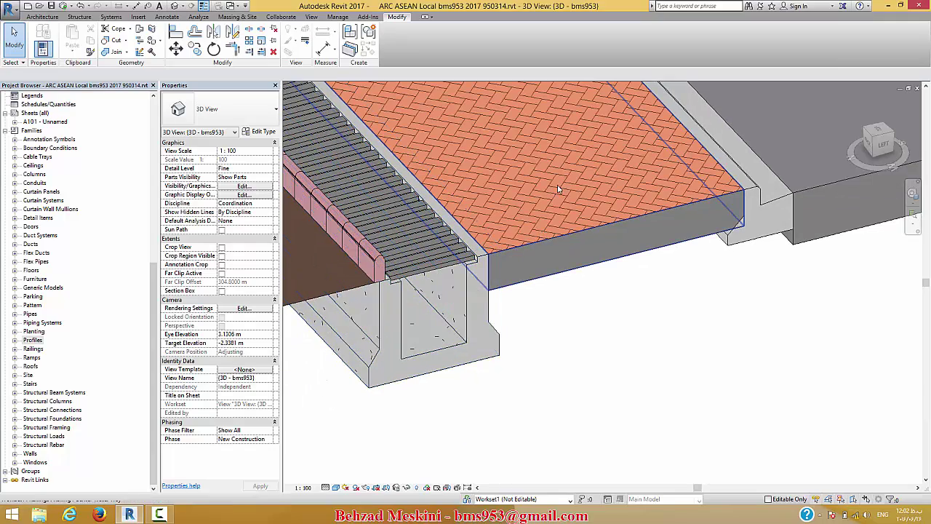
pyautogui.moveTo(523, 298); pyautogui.dragTo(344, 393, button='middle')
pyautogui.scroll(3, 766, 270)
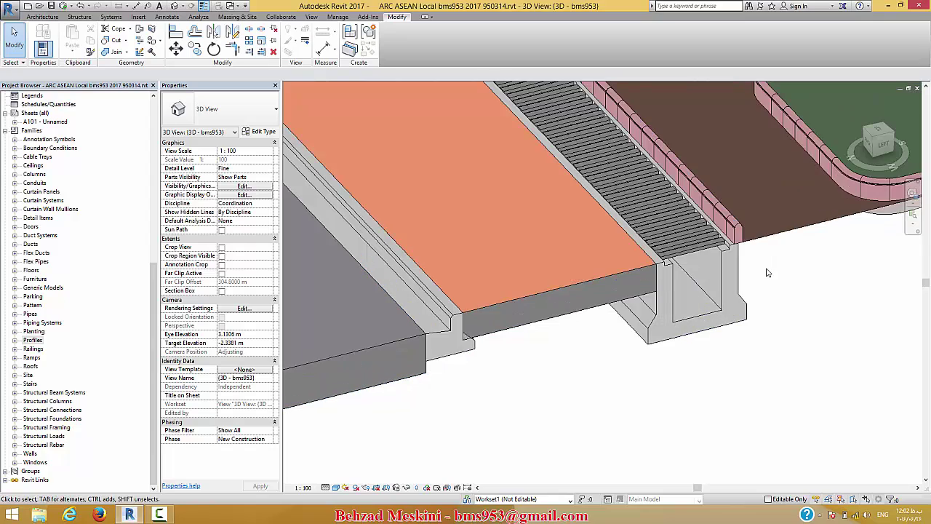
pyautogui.scroll(-2, 712, 282)
pyautogui.moveTo(659, 246); pyautogui.dragTo(550, 193, button='middle')
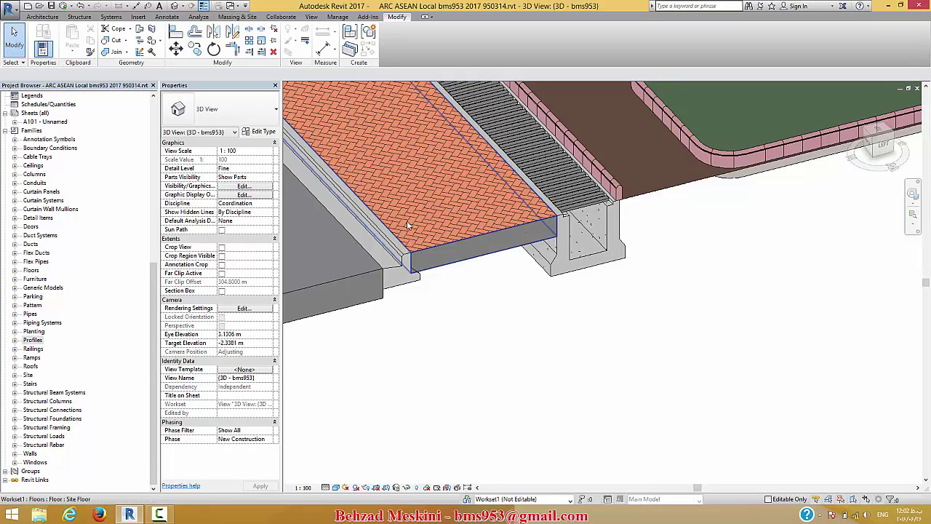
pyautogui.click(619, 218)
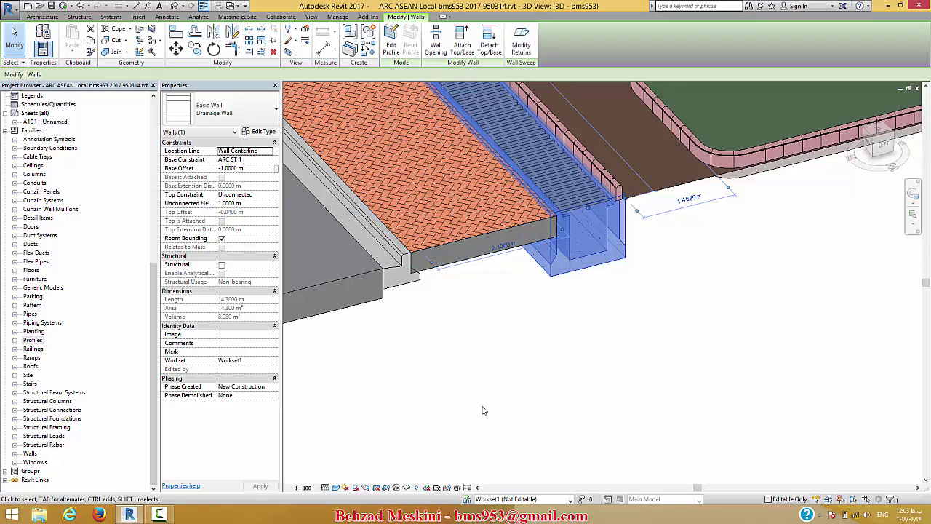
pyautogui.click(503, 350)
# - Start an in-place model in the Generic Models category with the default name
pyautogui.scroll(-2, 616, 339)
pyautogui.moveTo(673, 374); pyautogui.dragTo(532, 340, button='middle')
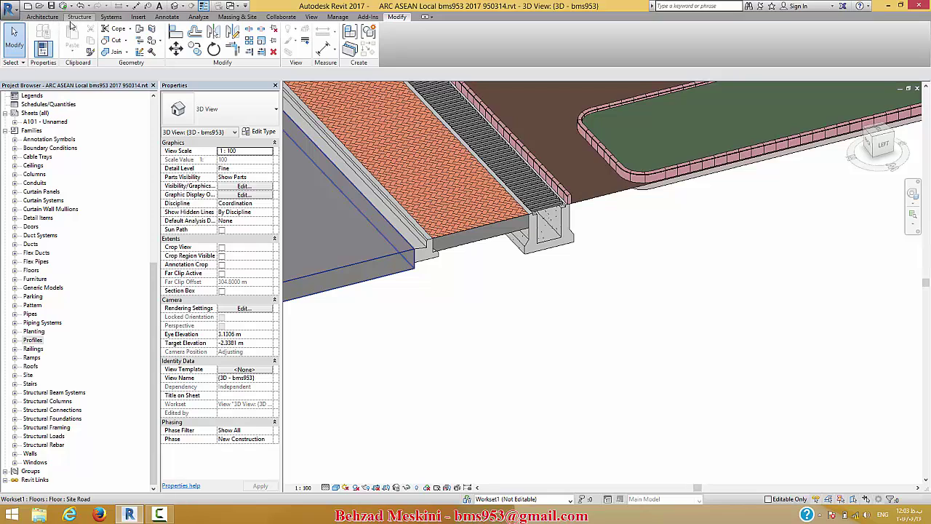
pyautogui.click(42, 16)
pyautogui.click(115, 45)
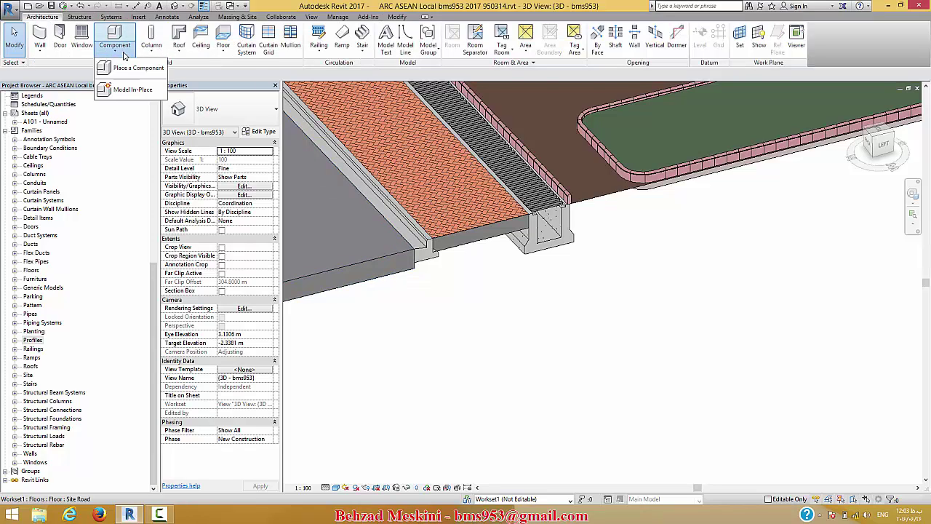
pyautogui.click(132, 89)
pyautogui.click(428, 248)
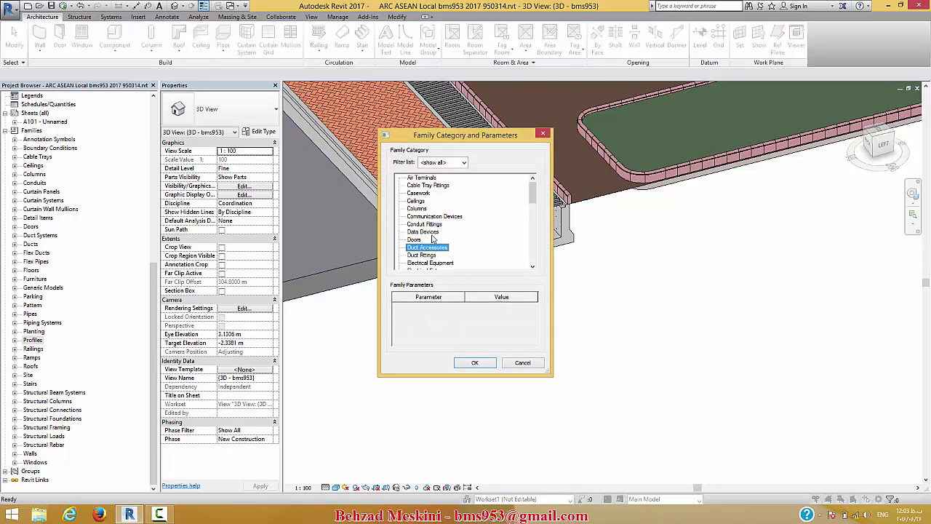
pyautogui.scroll(-2, 437, 233)
pyautogui.scroll(-1, 446, 233)
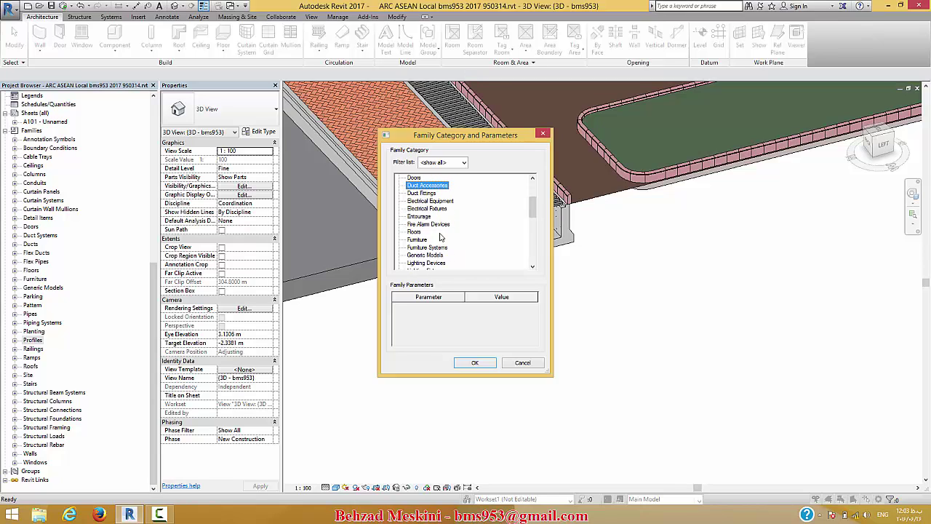
pyautogui.click(429, 255)
pyautogui.click(474, 362)
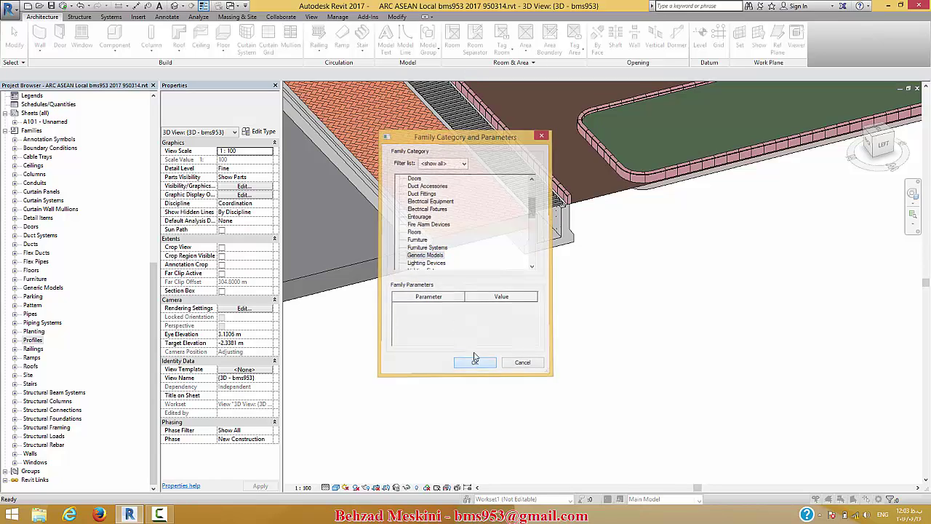
pyautogui.click(470, 274)
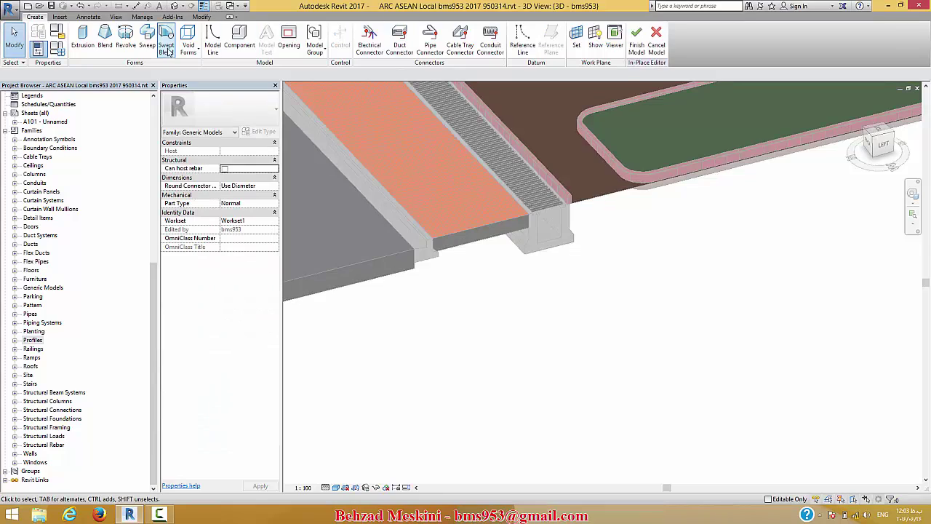
# - Sketch a sweep path of three chained lines with 5 m corner radii in front of the cut edge of the site
pyautogui.click(147, 37)
pyautogui.click(440, 32)
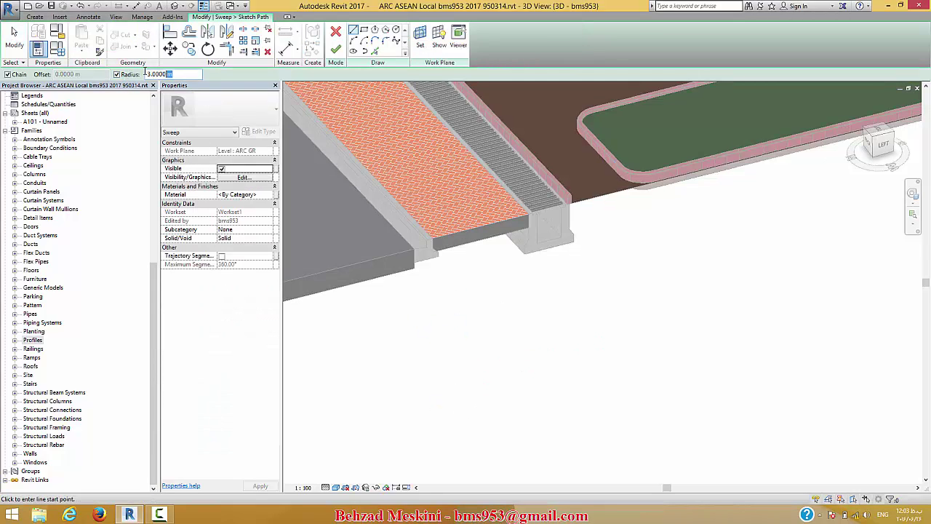
pyautogui.click(146, 74)
pyautogui.write('5')
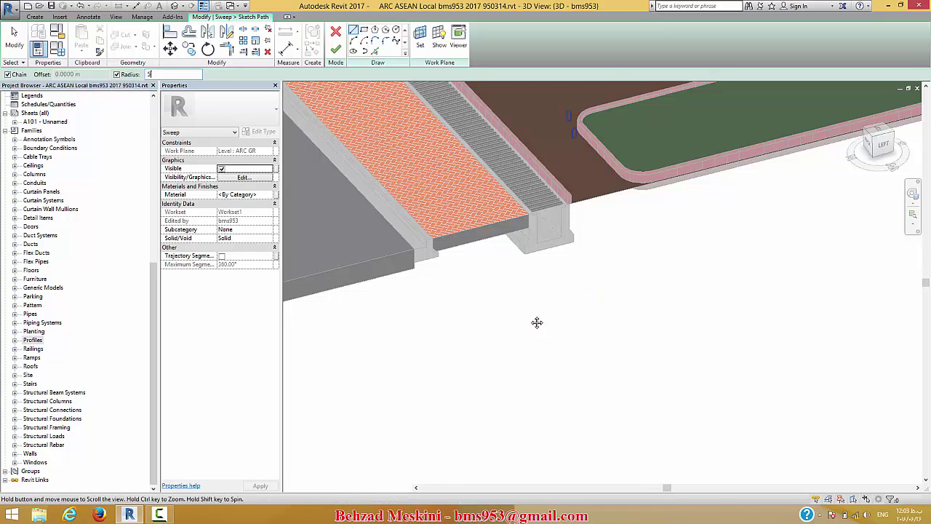
pyautogui.moveTo(536, 322); pyautogui.dragTo(509, 312, button='middle')
pyautogui.click(440, 367)
pyautogui.click(567, 335)
pyautogui.click(707, 299)
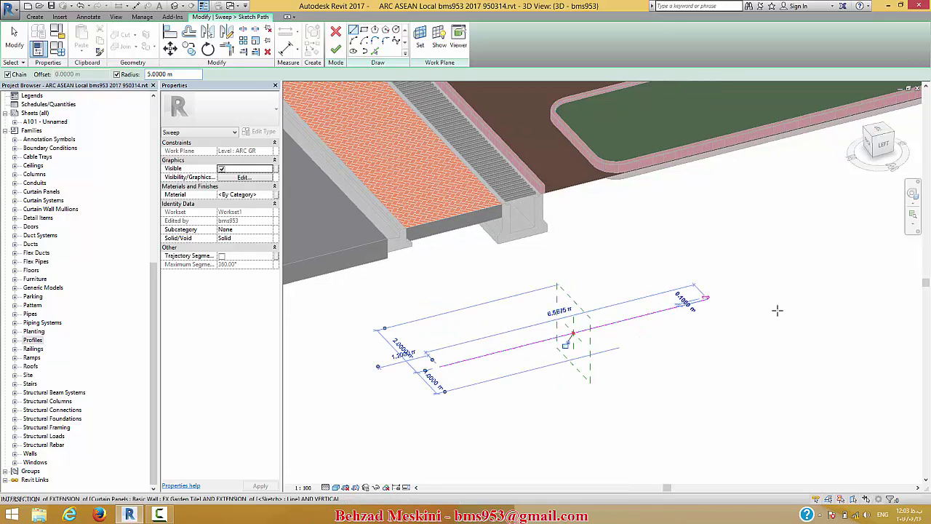
pyautogui.moveTo(778, 312); pyautogui.dragTo(639, 293, button='middle')
pyautogui.click(857, 332)
pyautogui.moveTo(848, 392); pyautogui.dragTo(756, 309, button='middle')
pyautogui.click(797, 425)
pyautogui.press('Escape')
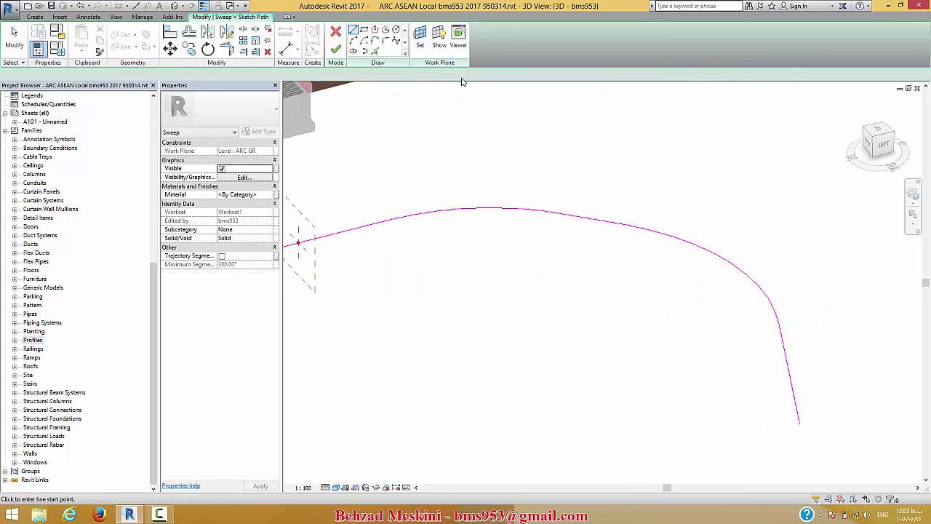
pyautogui.click(335, 49)
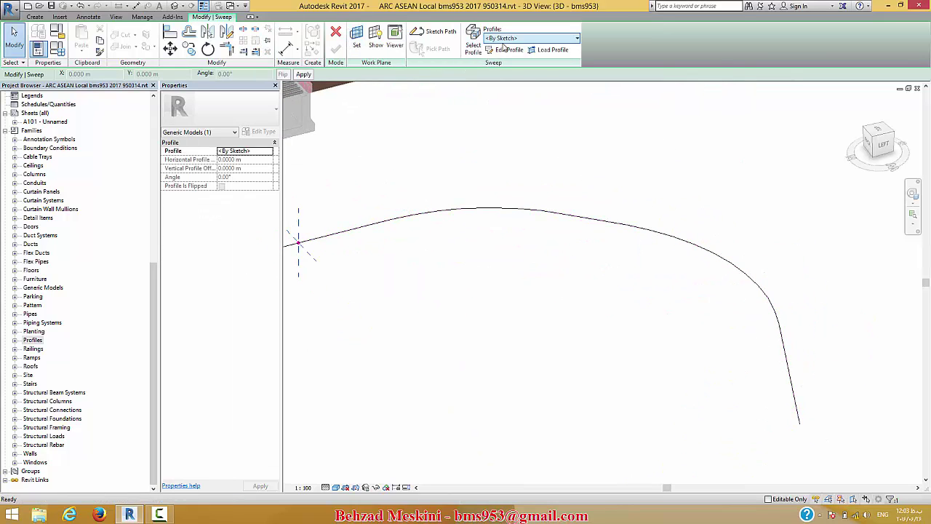
# - Load the R9 Profile For Fitting family from the Autodesk Asean Proposal folder
pyautogui.click(531, 37)
pyautogui.click(534, 47)
pyautogui.click(548, 49)
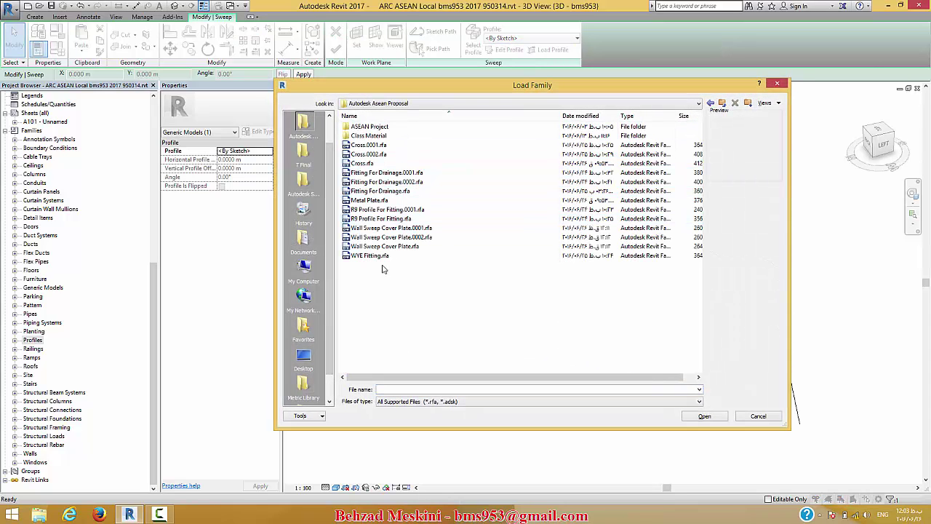
pyautogui.doubleClick(382, 227)
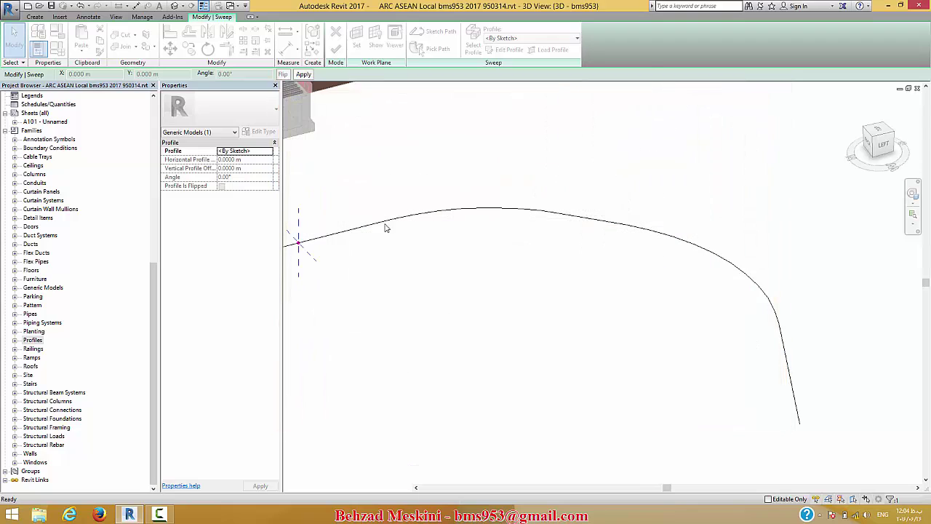
# - Assign R9 Profile For Fitting as the sweep profile and finish the sweep and the in-place model
pyautogui.click(502, 38)
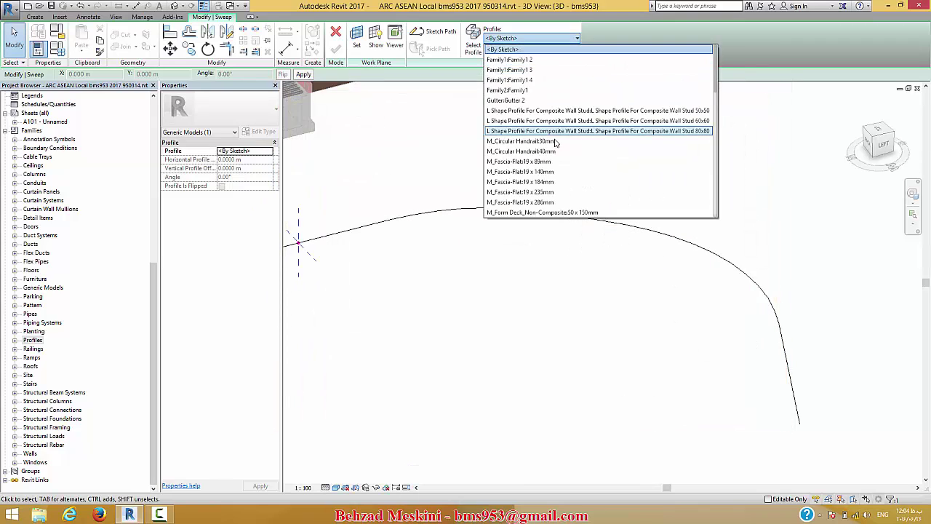
pyautogui.scroll(-3, 561, 160)
pyautogui.scroll(-6, 561, 160)
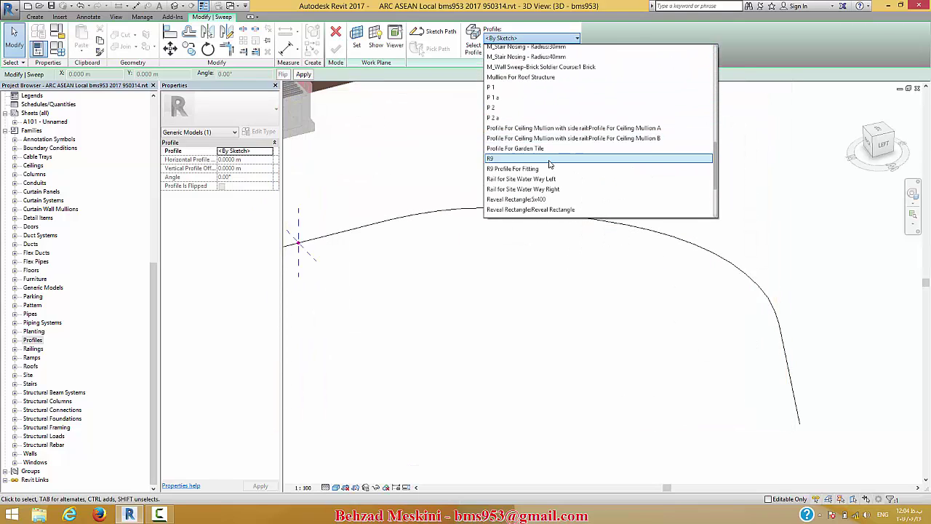
pyautogui.click(537, 170)
pyautogui.moveTo(447, 233); pyautogui.dragTo(609, 252, button='middle')
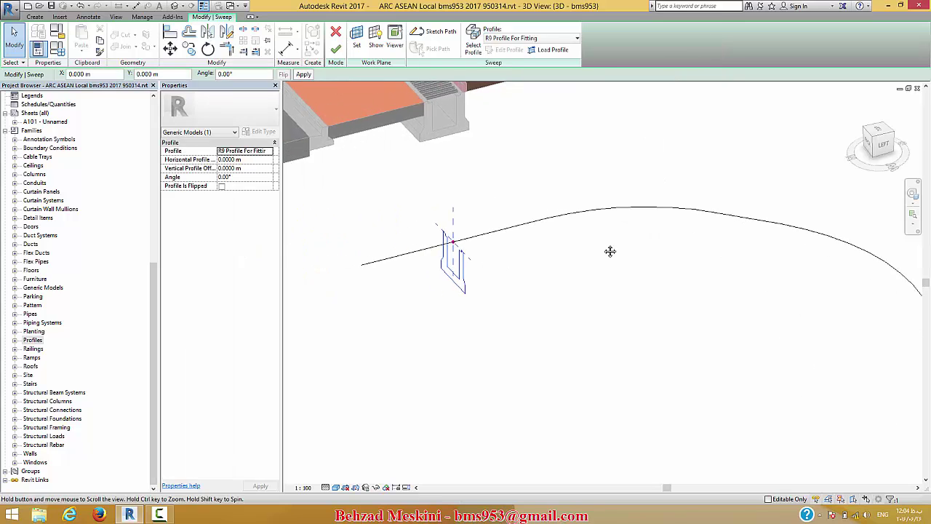
pyautogui.click(337, 50)
pyautogui.click(672, 177)
pyautogui.moveTo(745, 225); pyautogui.dragTo(596, 155, button='middle')
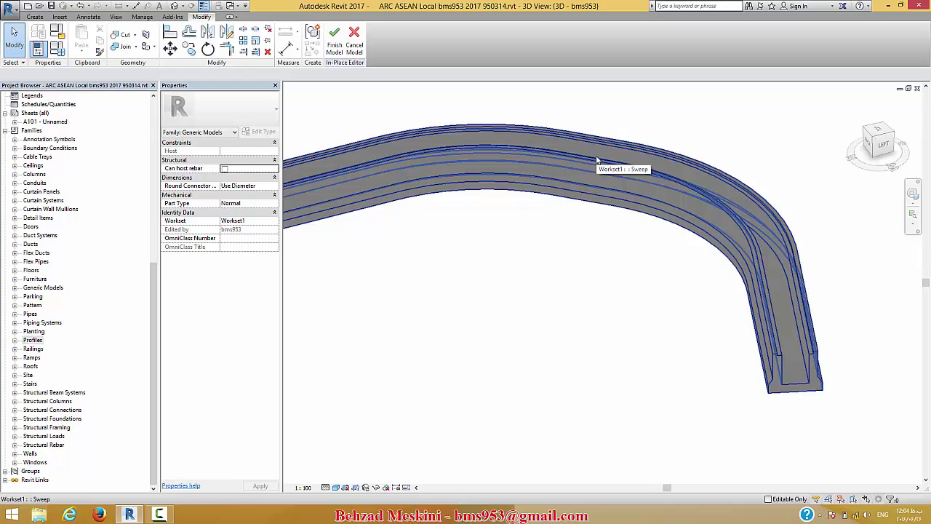
pyautogui.click(335, 40)
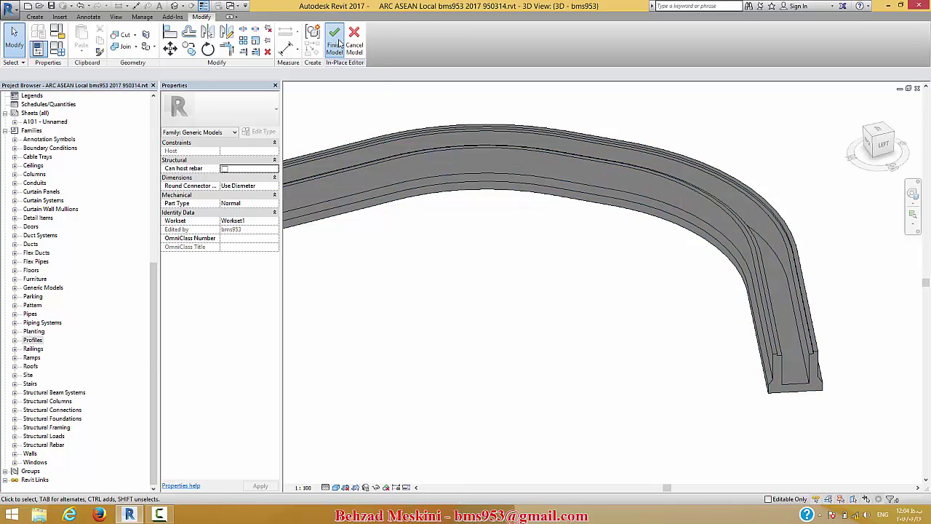
# - Compare the in-place channel sweep with the road's concrete barrier and delete the sweep
pyautogui.click(671, 172)
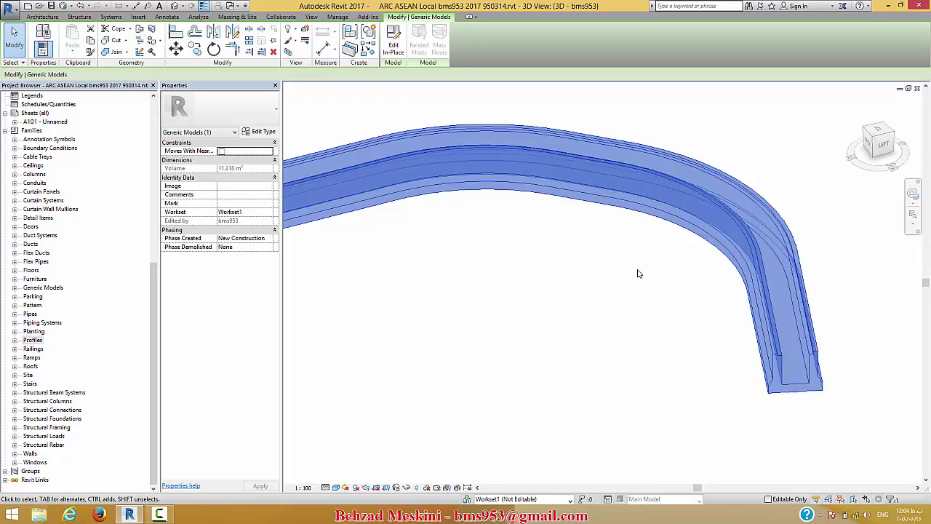
pyautogui.moveTo(548, 377); pyautogui.dragTo(836, 369, button='middle')
pyautogui.scroll(-2, 761, 366)
pyautogui.moveTo(585, 334); pyautogui.dragTo(724, 465, button='middle')
pyautogui.scroll(4, 573, 343)
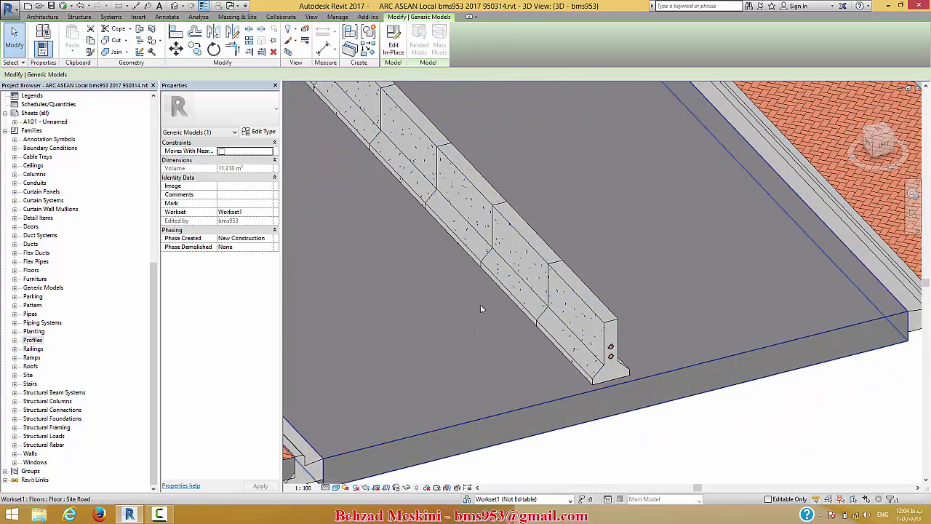
pyautogui.scroll(-2, 480, 310)
pyautogui.moveTo(532, 356); pyautogui.dragTo(299, 349, button='middle')
pyautogui.moveTo(760, 372)
pyautogui.mouseDown(button='middle')
pyautogui.moveTo(680, 368)
pyautogui.moveTo(534, 282)
pyautogui.mouseUp(button='middle')
pyautogui.moveTo(719, 280); pyautogui.dragTo(526, 230, button='middle')
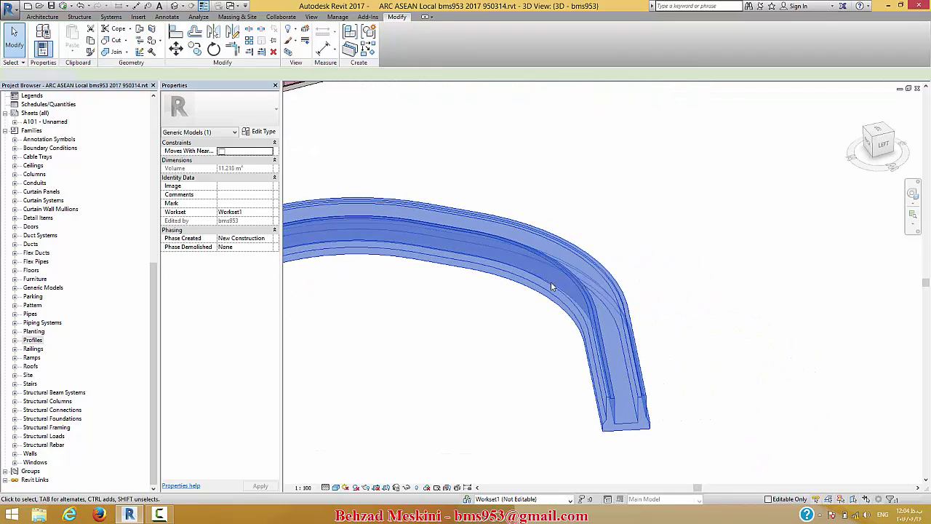
pyautogui.press('Delete')
# - Start the Wall tool and choose the Basic Wall type Generic - 200mm for the new channel
pyautogui.moveTo(561, 291); pyautogui.dragTo(895, 442, button='middle')
pyautogui.moveTo(560, 364); pyautogui.dragTo(548, 355, button='middle')
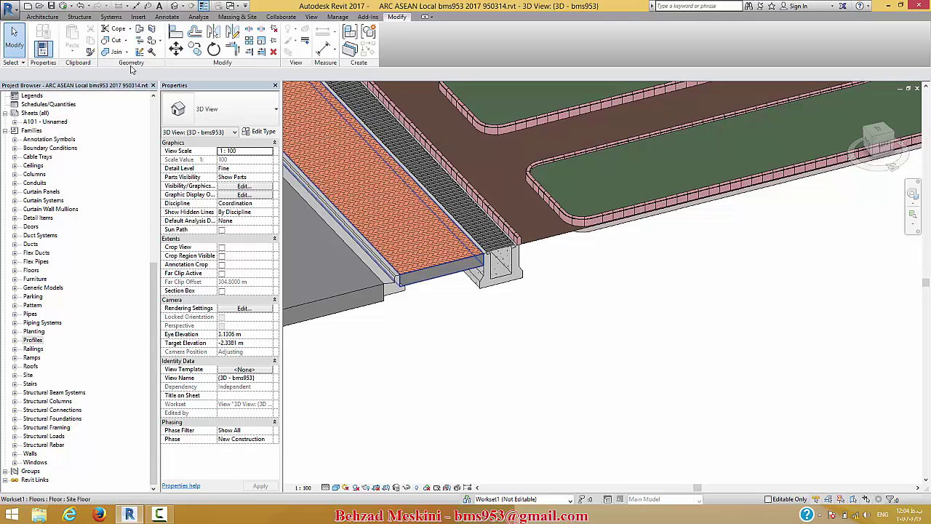
pyautogui.click(42, 17)
pyautogui.press('w')
pyautogui.press('a')
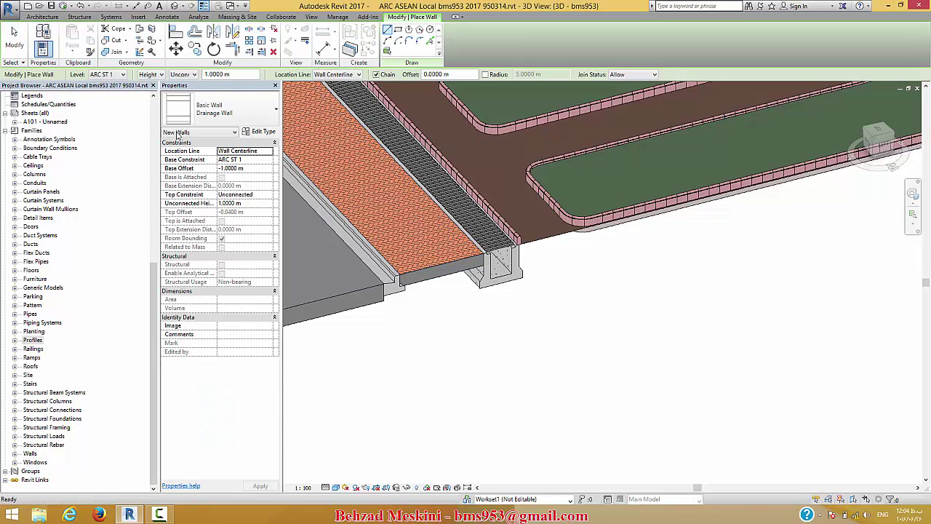
pyautogui.click(218, 109)
pyautogui.scroll(-5, 229, 195)
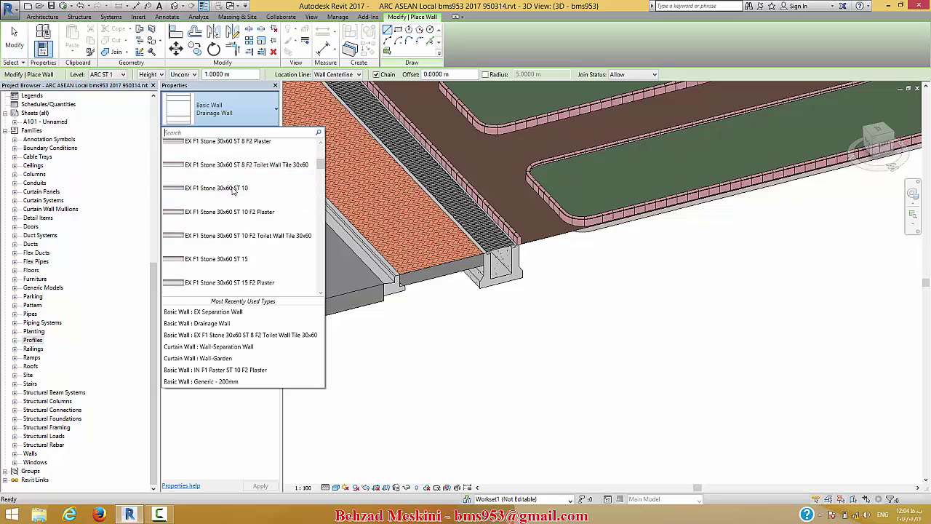
pyautogui.scroll(-8, 236, 177)
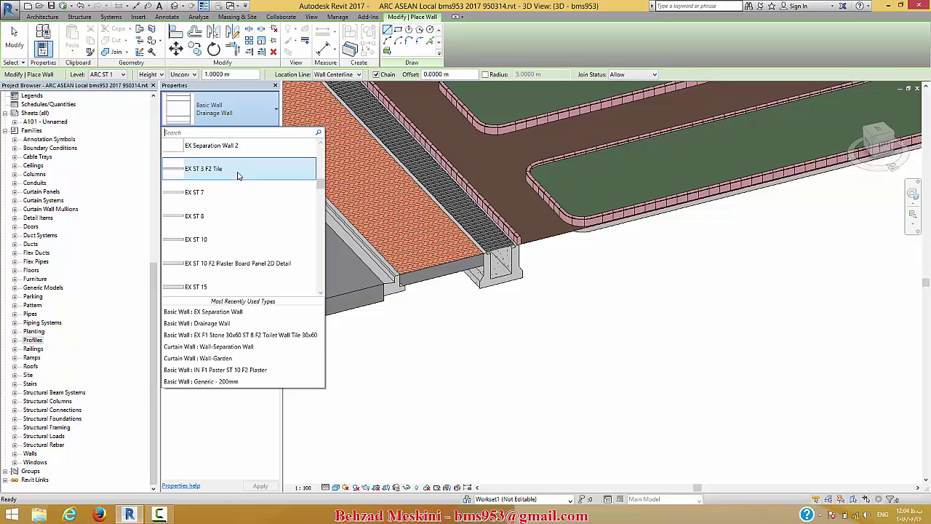
pyautogui.scroll(-6, 239, 175)
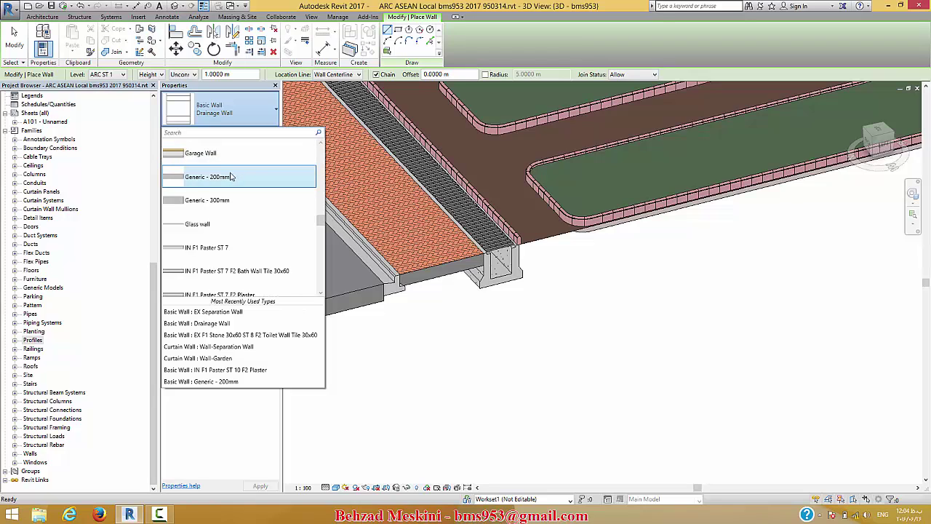
pyautogui.click(231, 177)
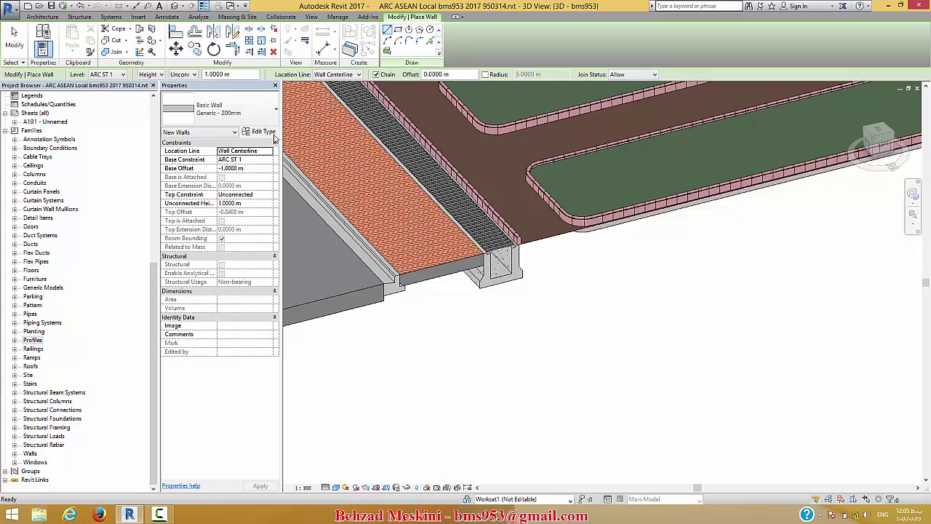
# - Duplicate the Generic - 200mm wall type under the name Drainage
pyautogui.click(263, 131)
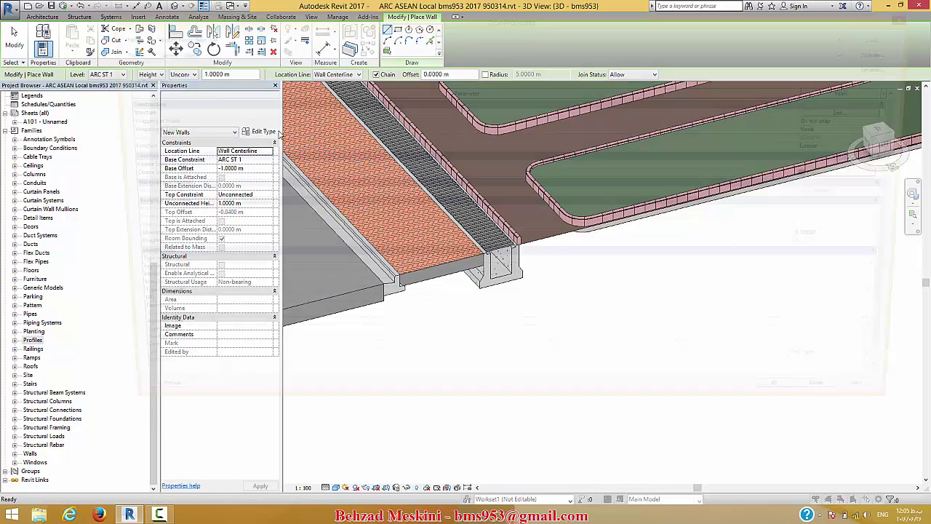
pyautogui.moveTo(97, 183); pyautogui.dragTo(412, 184)
pyautogui.moveTo(589, 28); pyautogui.dragTo(534, 65)
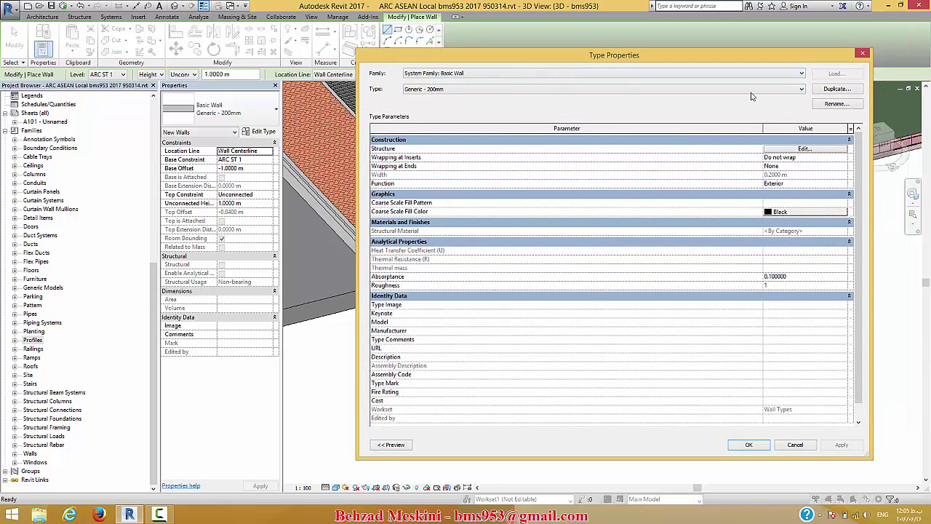
pyautogui.click(839, 88)
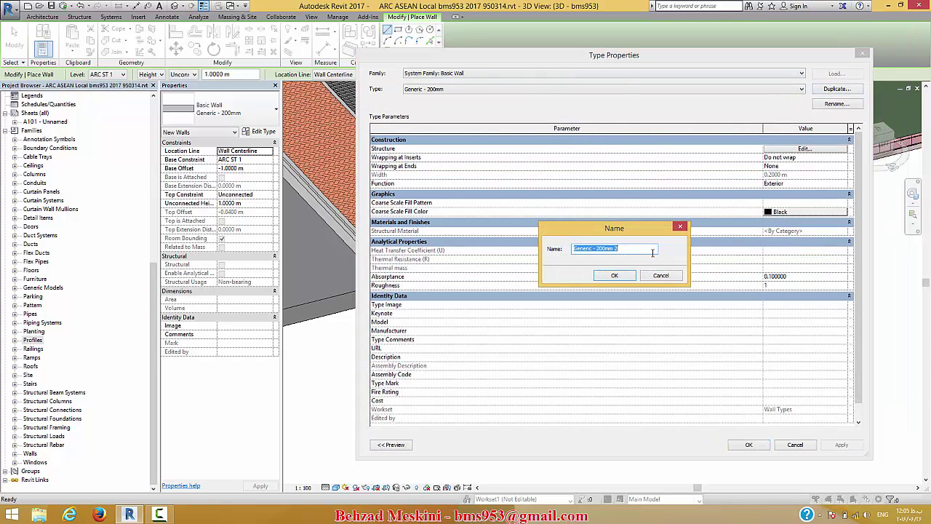
pyautogui.write('Drainage')
pyautogui.press('Return')
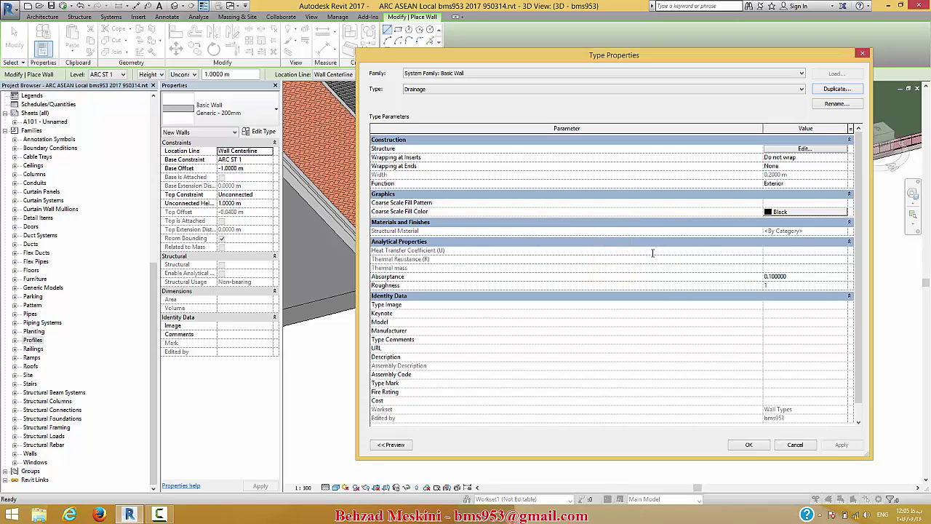
# - Open the Drainage wall's structure in a section preview and set the sample height to 1 m
pyautogui.click(392, 445)
pyautogui.moveTo(671, 60); pyautogui.dragTo(585, 58)
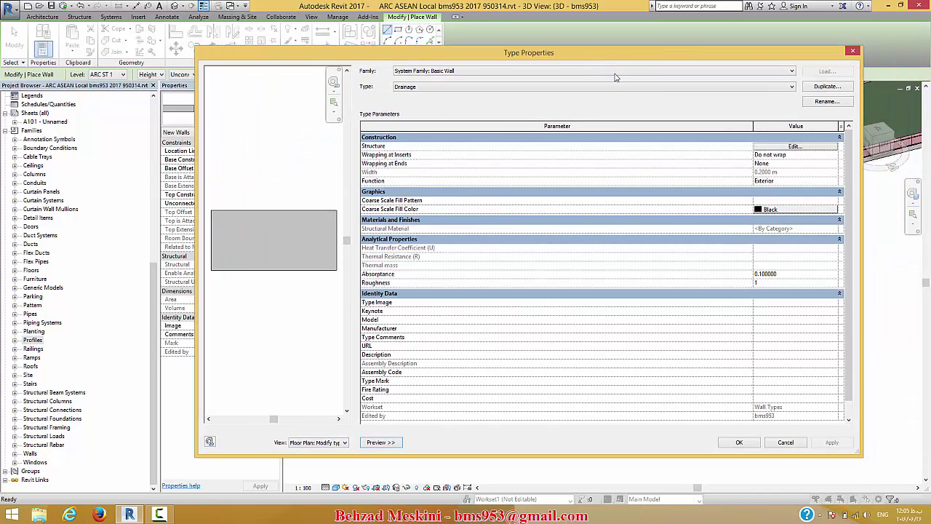
pyautogui.click(793, 146)
pyautogui.click(315, 443)
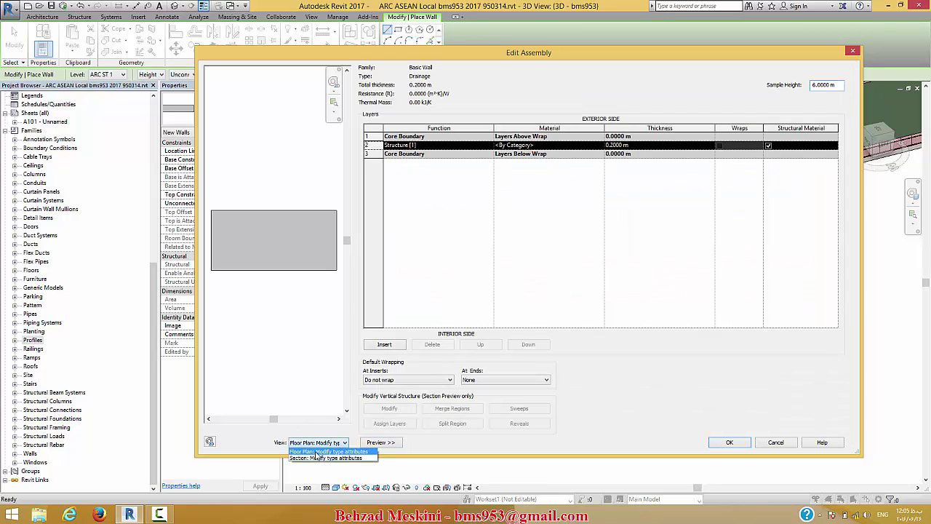
pyautogui.click(313, 458)
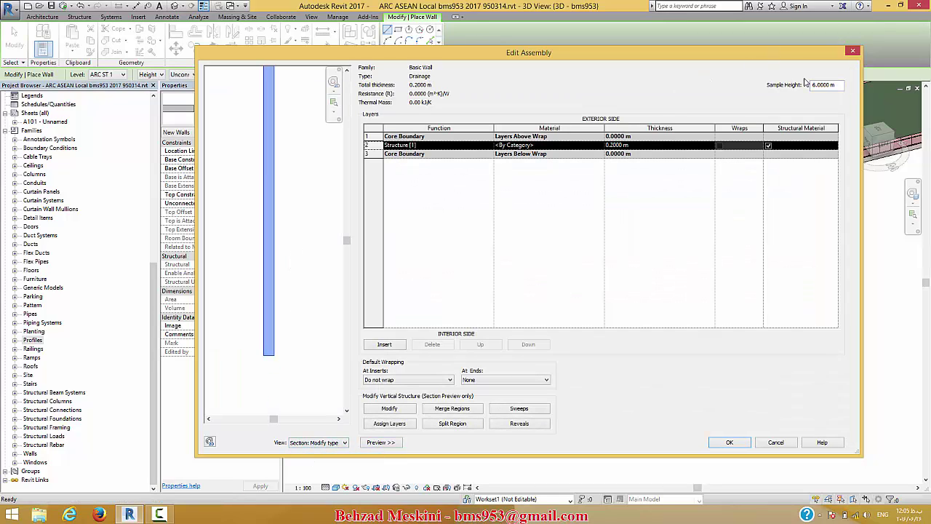
pyautogui.doubleClick(814, 87)
pyautogui.click(297, 231)
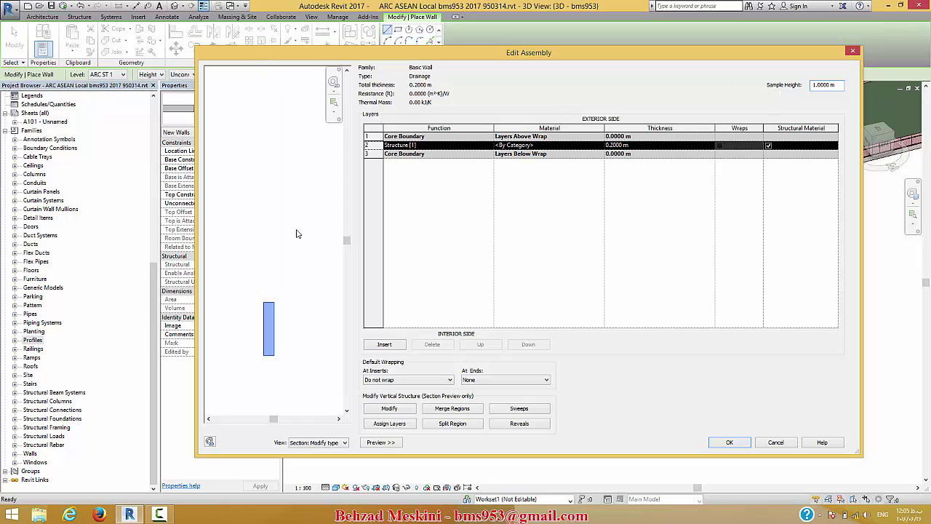
# - Set the thickness of the Drainage wall's structure layer to 1.2 m
pyautogui.moveTo(302, 268); pyautogui.dragTo(267, 182, button='middle')
pyautogui.scroll(4, 268, 275)
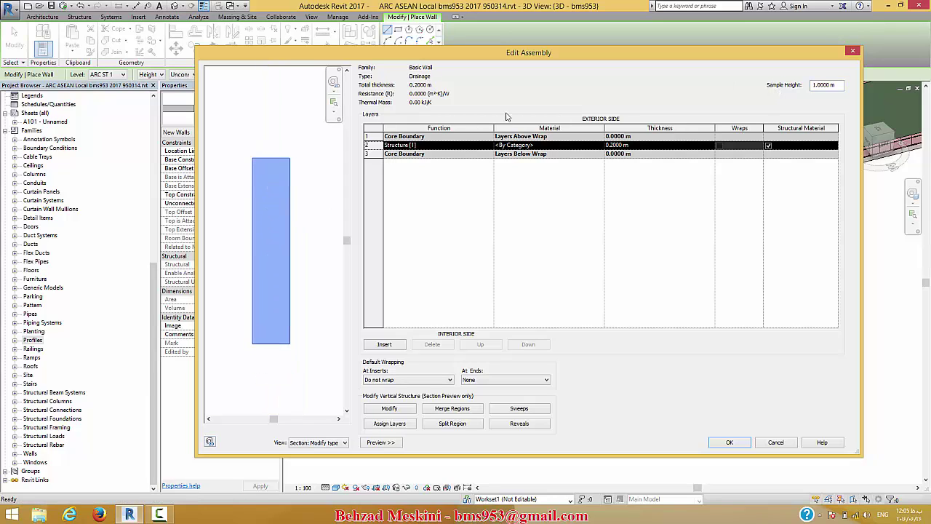
pyautogui.moveTo(331, 239); pyautogui.dragTo(336, 213, button='middle')
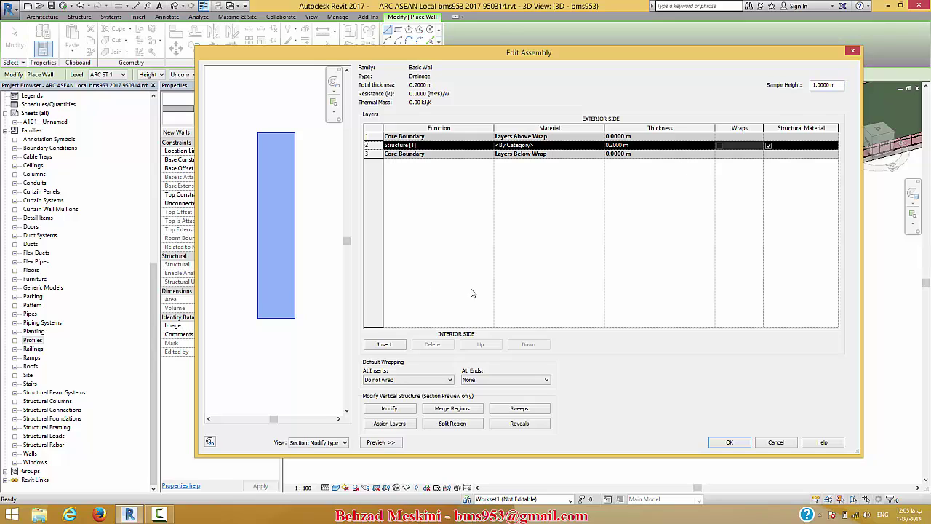
pyautogui.click(648, 144)
pyautogui.write('1')
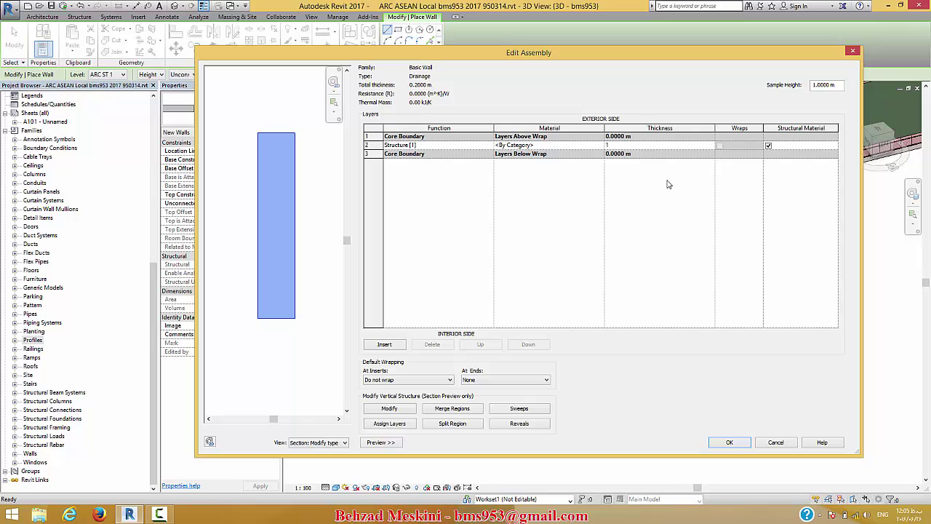
pyautogui.write('.2')
pyautogui.press('Return')
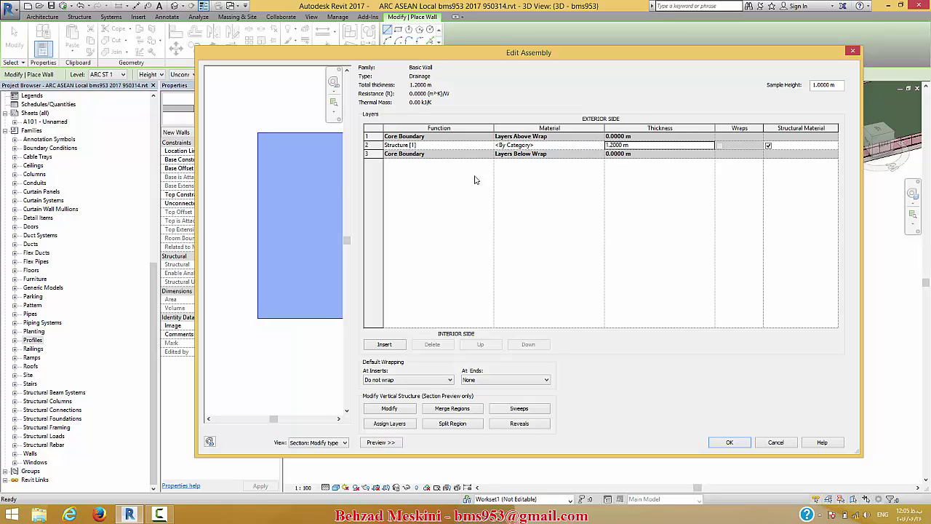
# - Assign the Concrete - Cast-in-Place Concrete material to the structure layer of the Drainage wall
pyautogui.scroll(1, 297, 223)
pyautogui.scroll(-2, 273, 235)
pyautogui.moveTo(306, 220); pyautogui.dragTo(270, 207, button='middle')
pyautogui.click(601, 149)
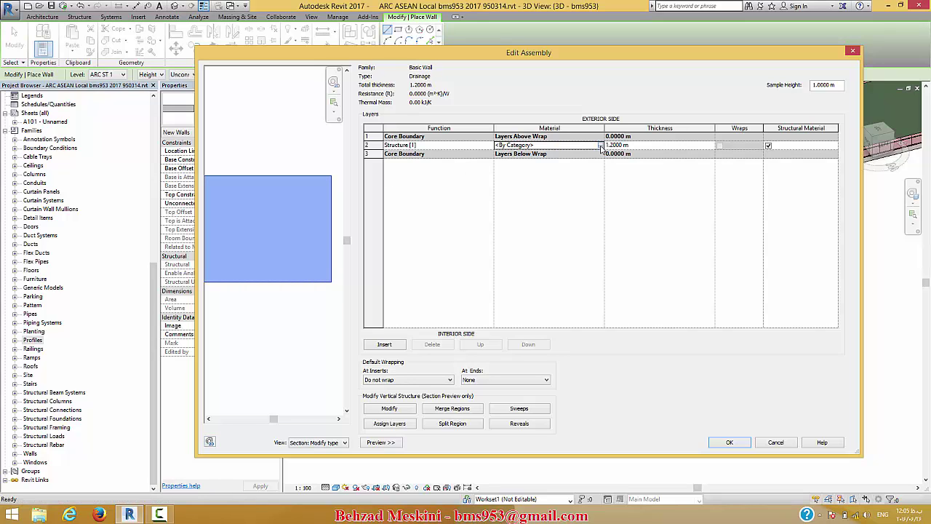
pyautogui.click(599, 145)
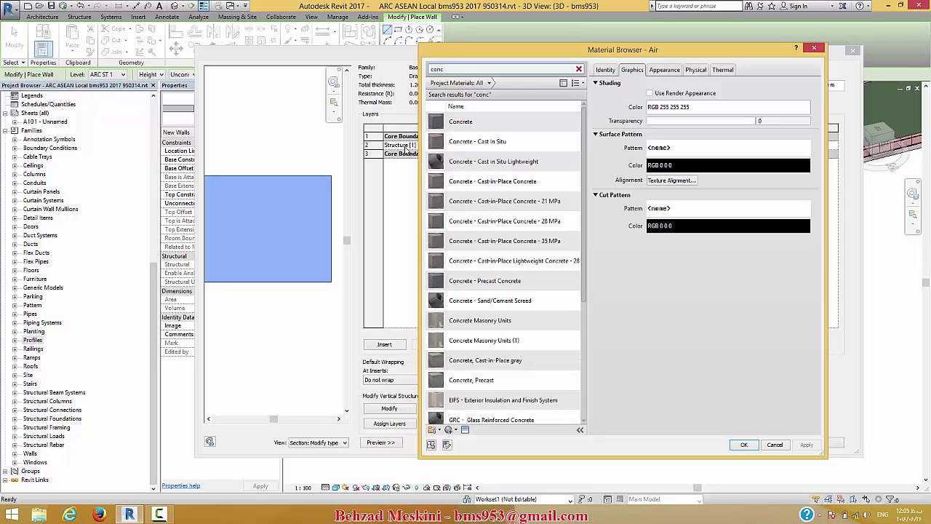
pyautogui.click(523, 182)
pyautogui.click(744, 445)
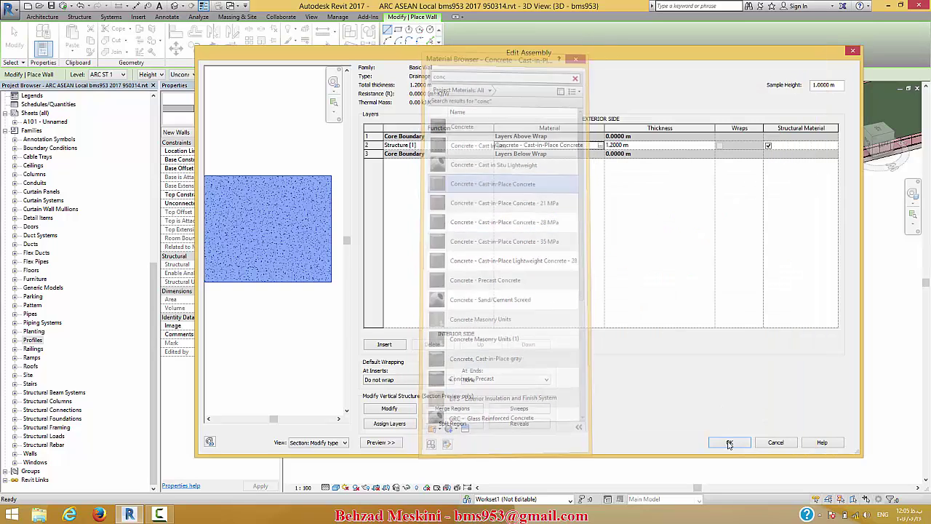
pyautogui.scroll(-3, 314, 320)
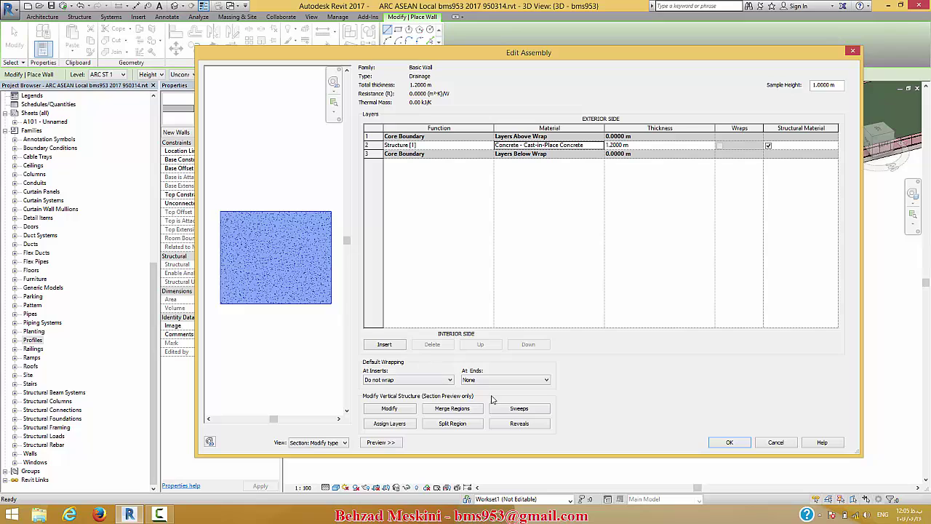
# - Add a reveal to the Drainage wall using the R9 : R9 profile
pyautogui.click(532, 427)
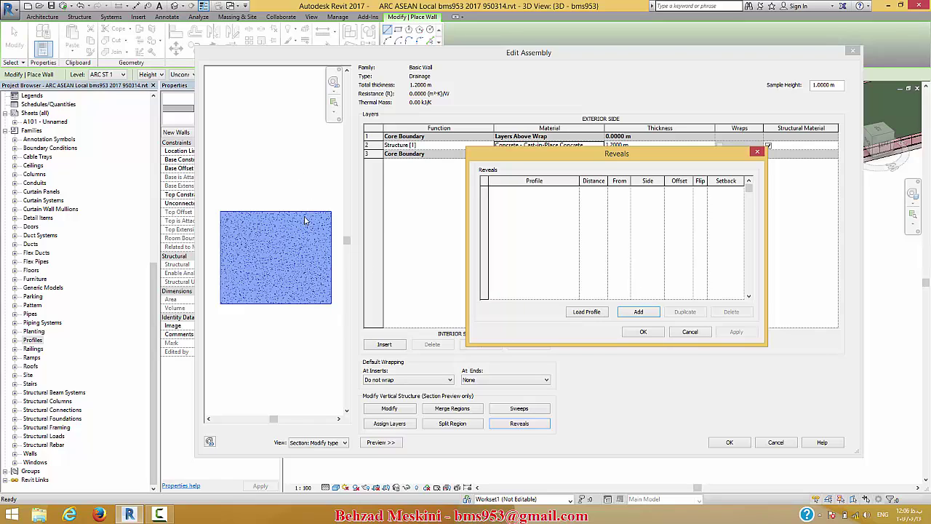
pyautogui.click(639, 312)
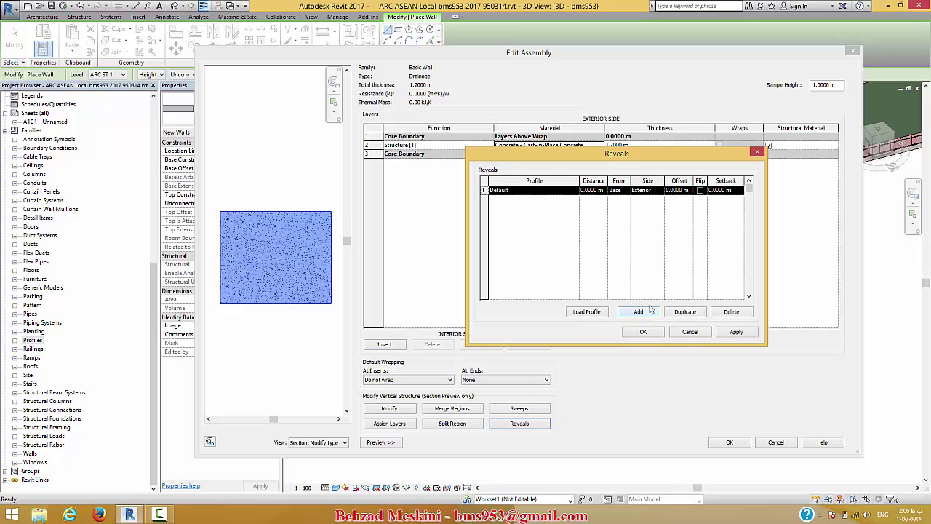
pyautogui.click(575, 193)
pyautogui.scroll(-2, 558, 228)
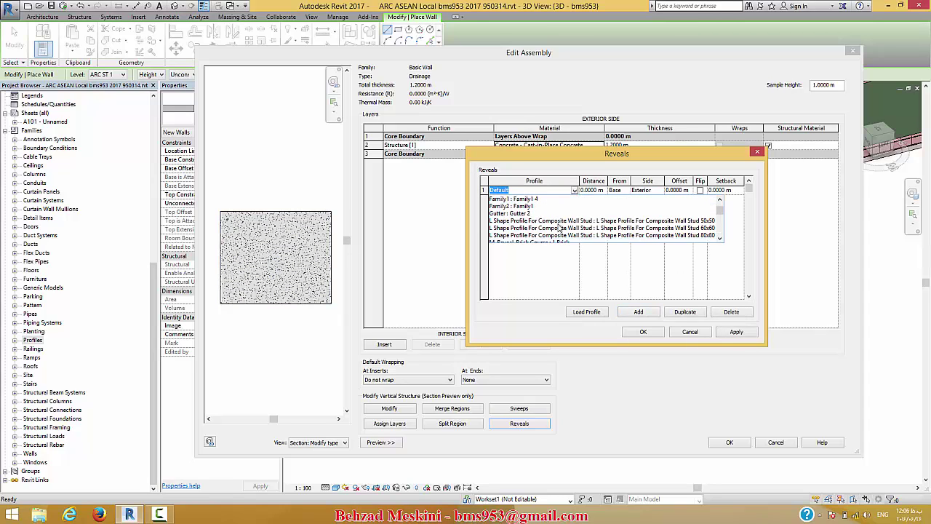
pyautogui.scroll(-3, 559, 228)
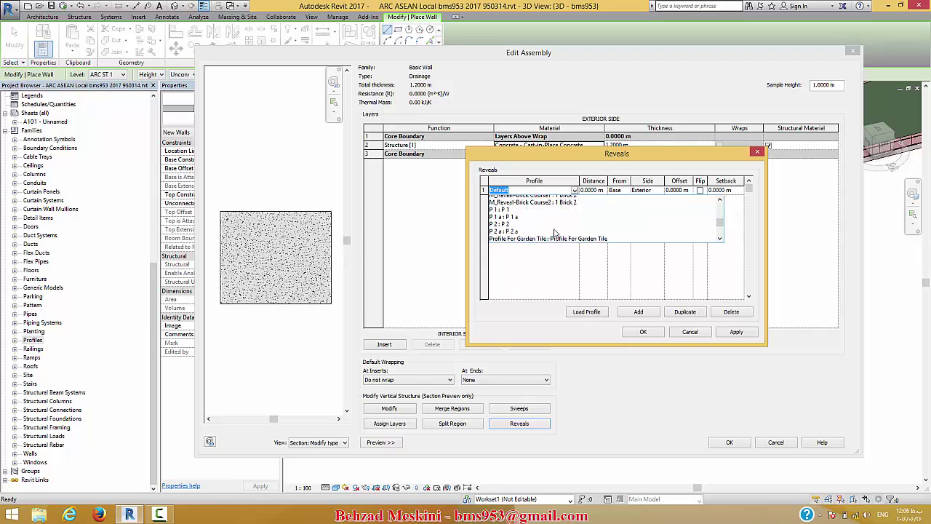
pyautogui.click(499, 228)
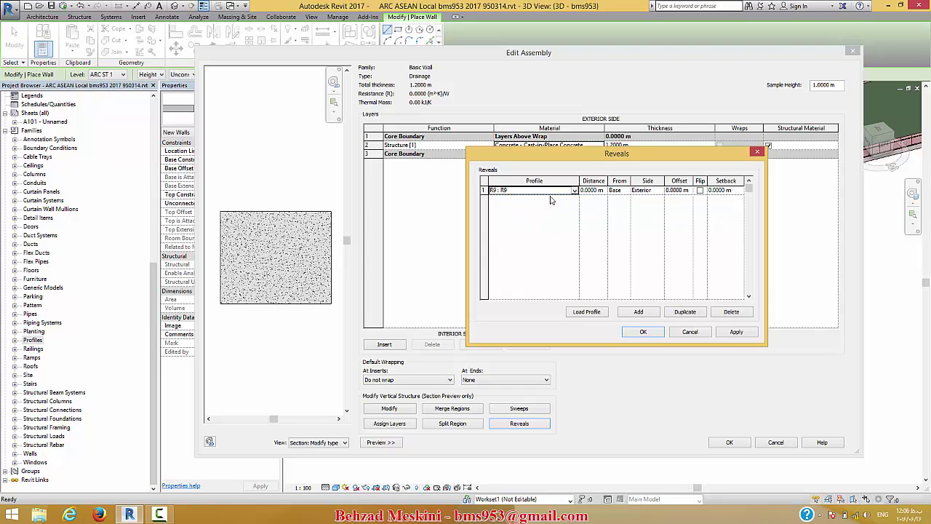
# - Position the R9 reveal from the top of the wall with a 0.6 m offset and apply it
pyautogui.click(631, 193)
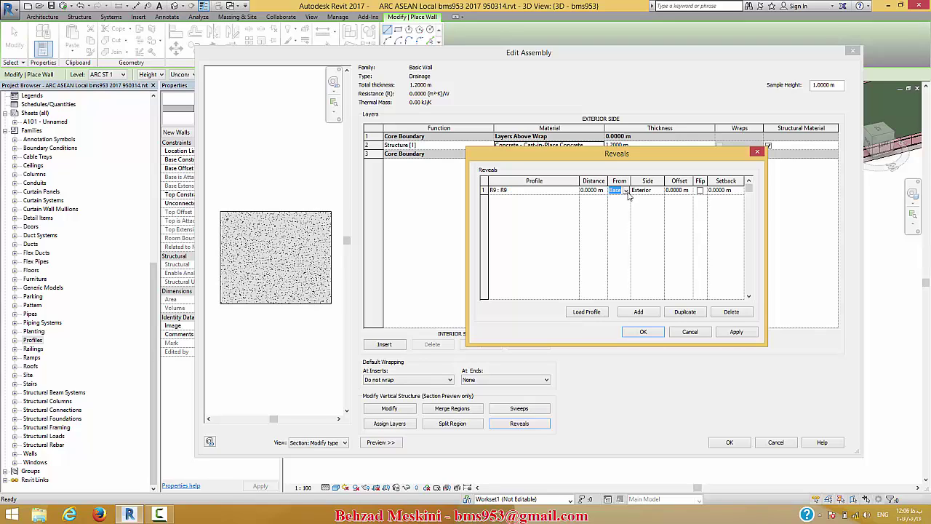
pyautogui.click(626, 191)
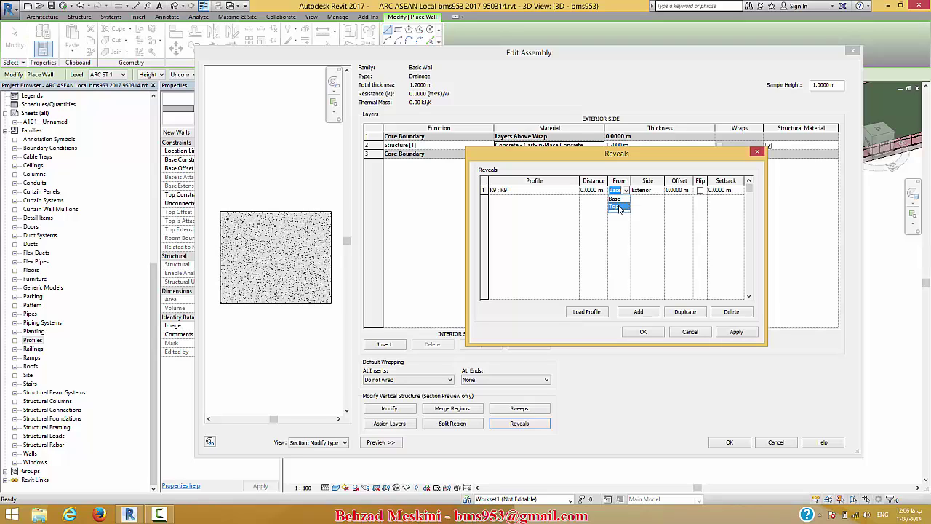
pyautogui.click(618, 207)
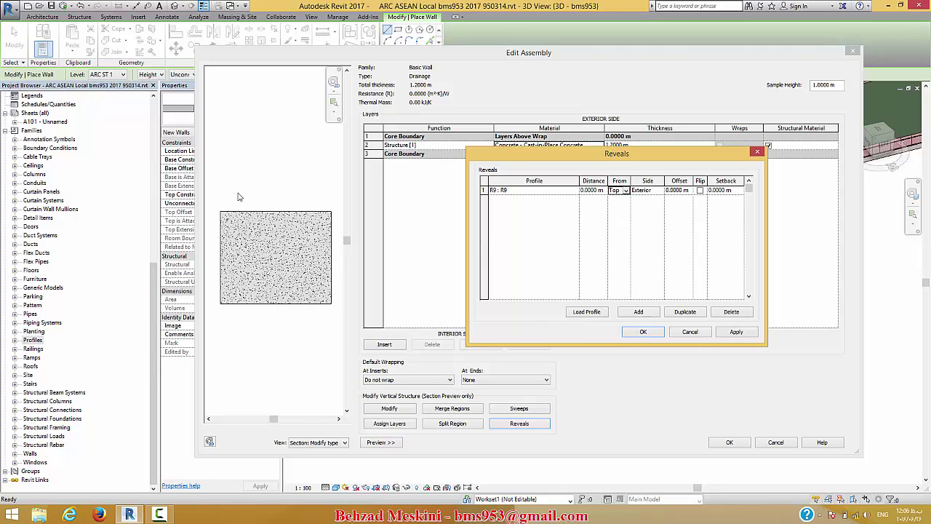
pyautogui.click(593, 190)
pyautogui.click(685, 191)
pyautogui.write('-0.6')
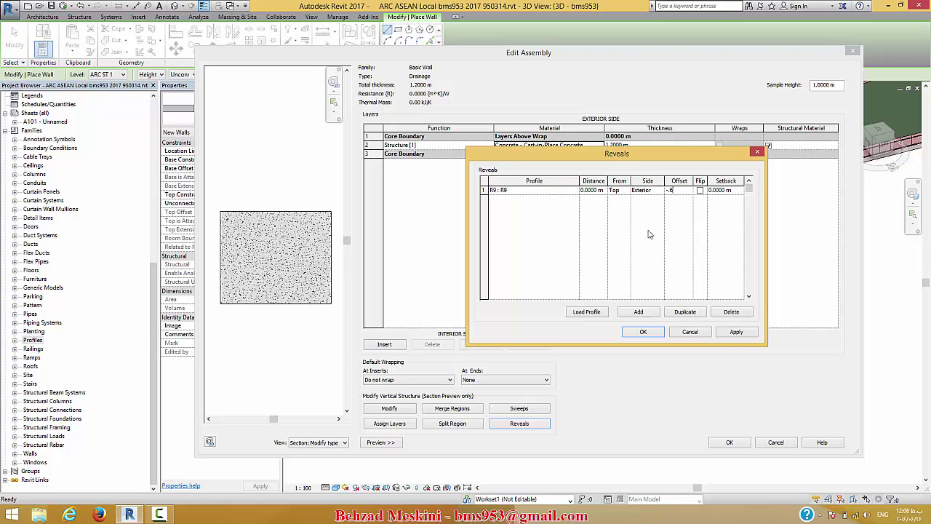
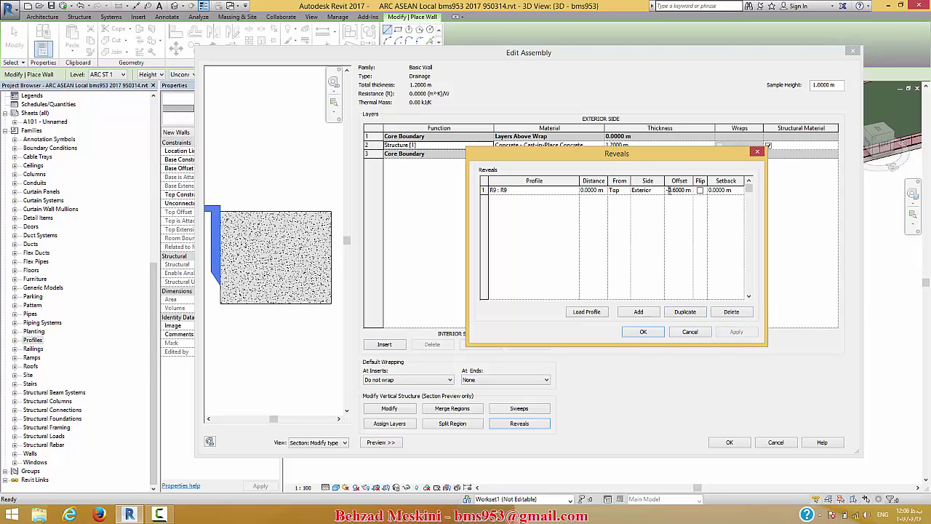
pyautogui.click(736, 331)
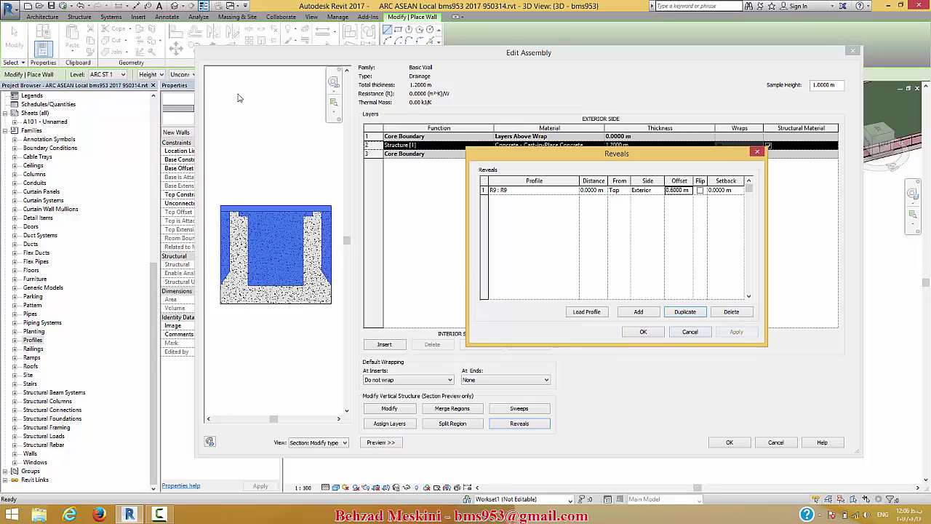
pyautogui.click(643, 331)
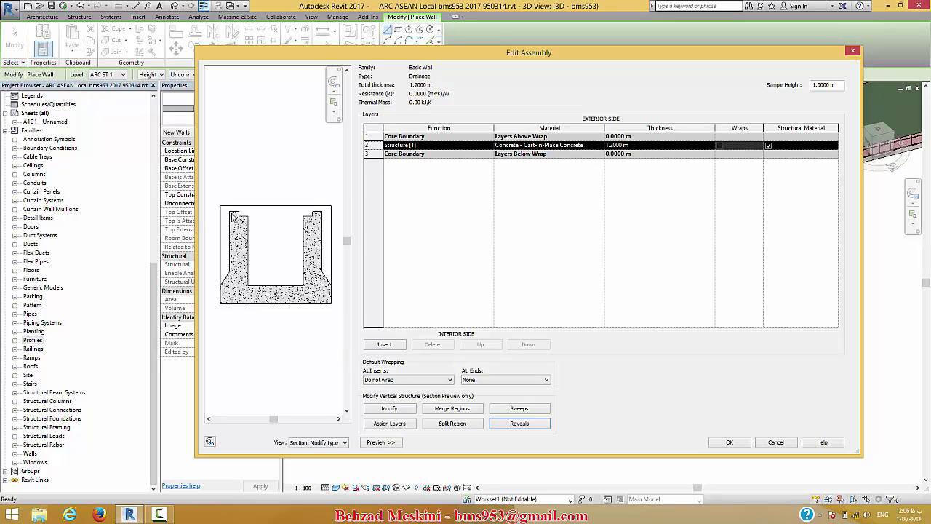
# - Split the concrete section along the top of the base and vertically 0.1 m from its right-hand outer edge
pyautogui.click(456, 427)
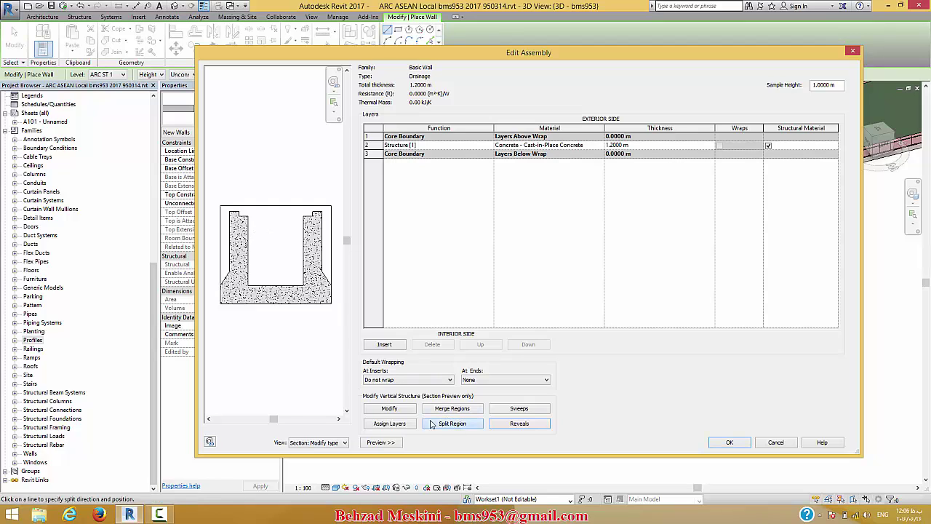
pyautogui.scroll(5, 331, 275)
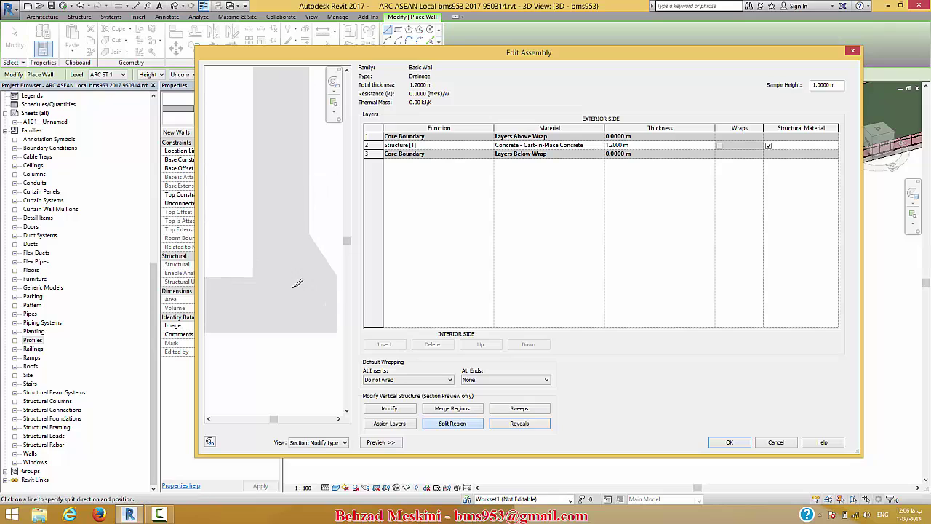
pyautogui.click(336, 276)
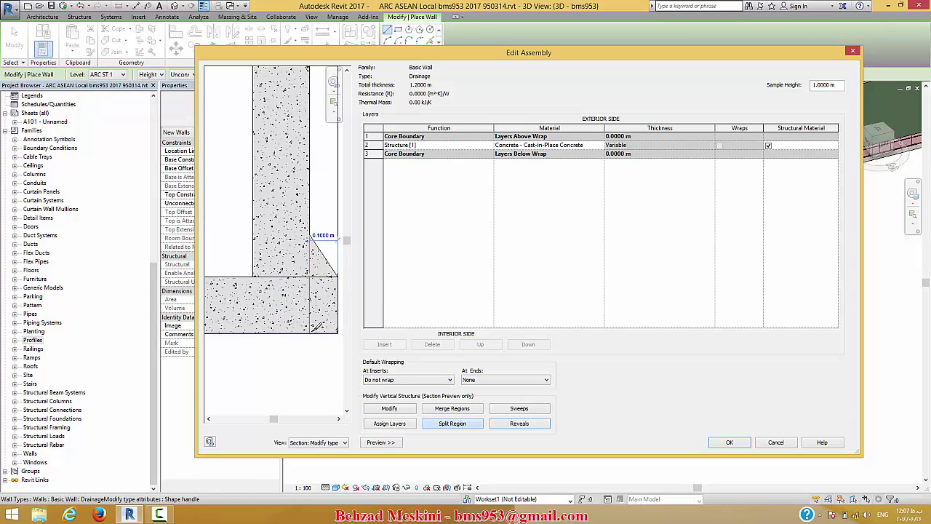
pyautogui.scroll(-3, 315, 256)
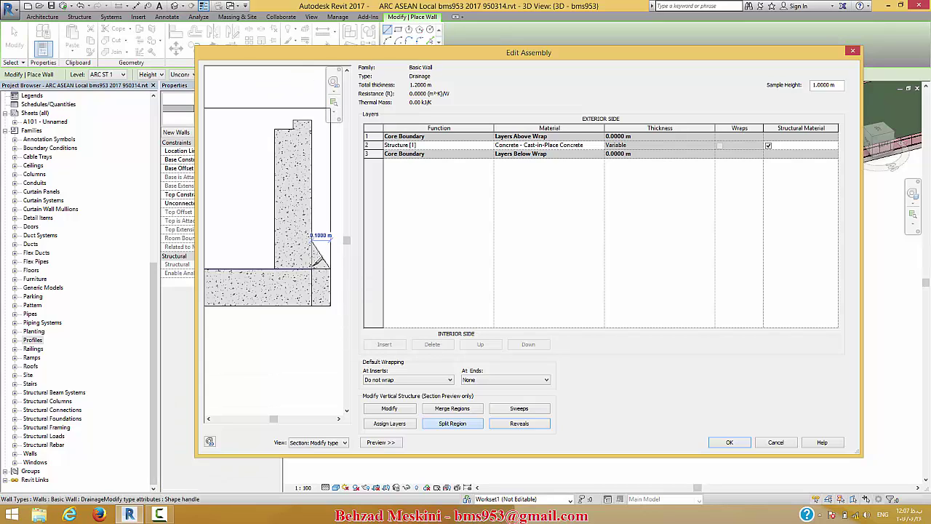
pyautogui.scroll(3, 319, 260)
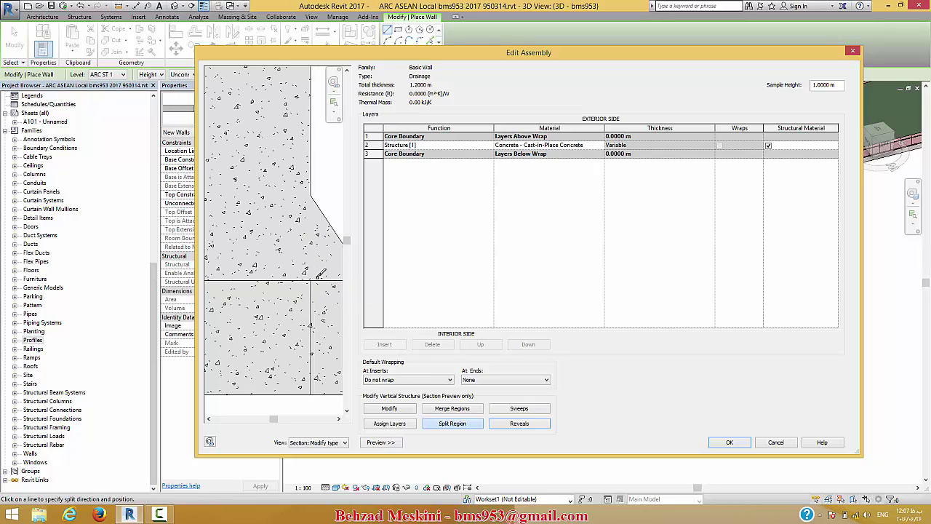
pyautogui.scroll(-3, 311, 241)
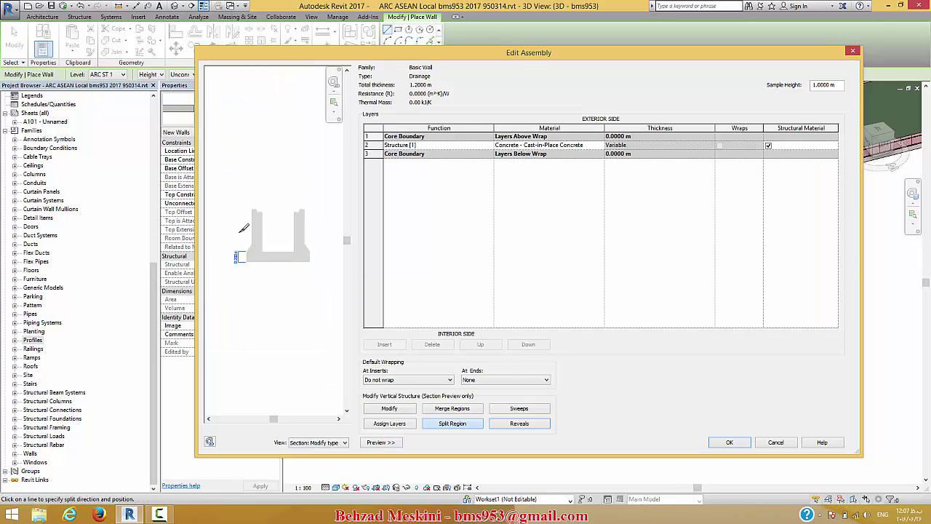
# - Split off the left-hand haunch vertically and set the split line 0.1 m from the section's outer edge
pyautogui.scroll(3, 262, 262)
pyautogui.click(270, 302)
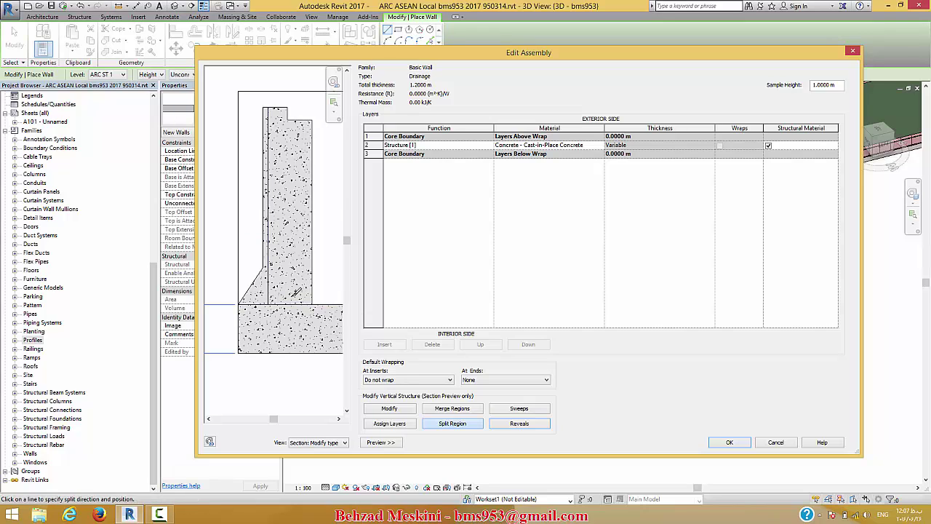
pyautogui.click(390, 408)
pyautogui.click(258, 252)
pyautogui.press('Return')
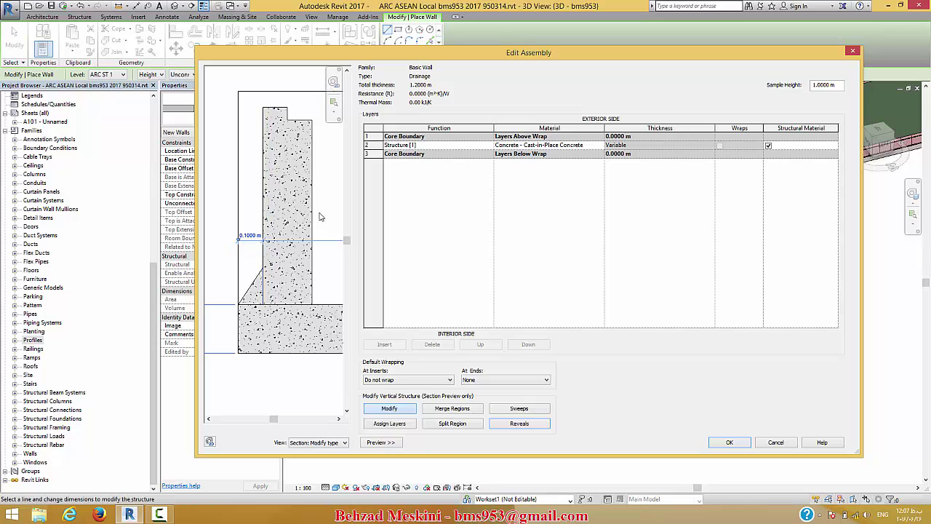
# - Set the right-hand vertical split line to 0.1 m from the section's outer edge
pyautogui.scroll(-4, 239, 215)
pyautogui.scroll(6, 294, 245)
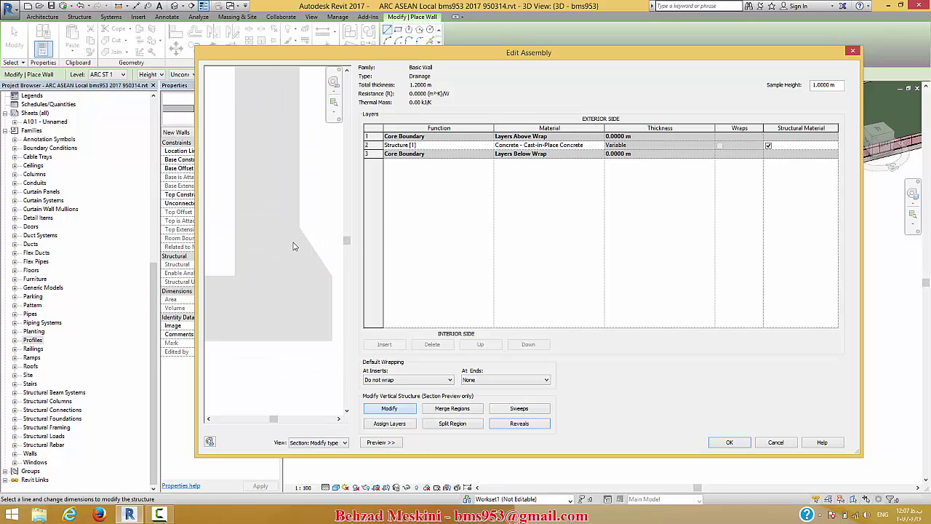
pyautogui.scroll(-2, 294, 251)
pyautogui.click(309, 244)
pyautogui.scroll(-2, 298, 251)
pyautogui.click(291, 238)
pyautogui.write('.1')
pyautogui.press('Return')
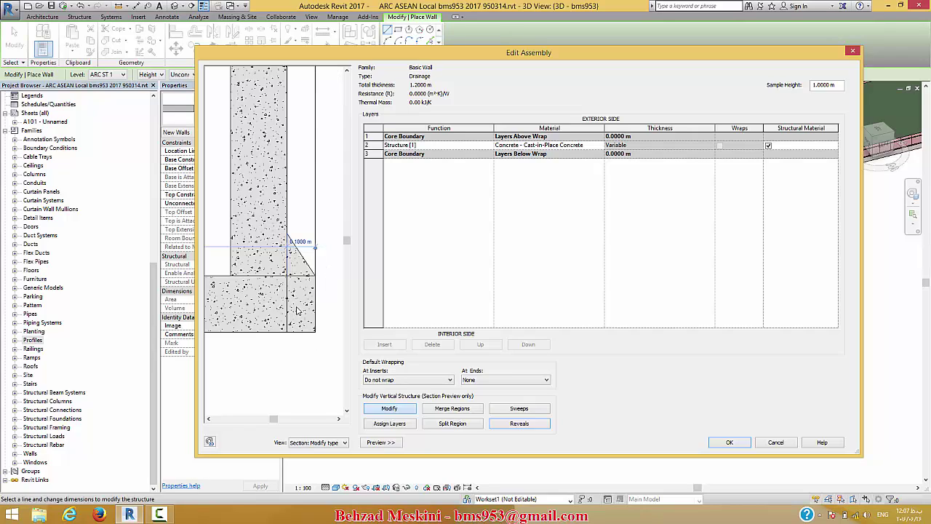
# - Merge the two base regions below the right-hand haunch and accept the Drainage wall type changes
pyautogui.click(437, 409)
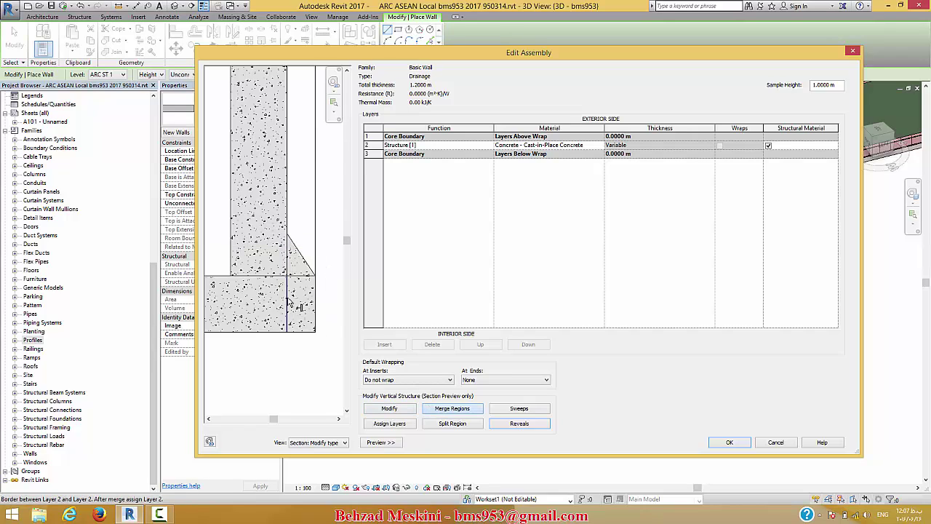
pyautogui.scroll(-3, 333, 251)
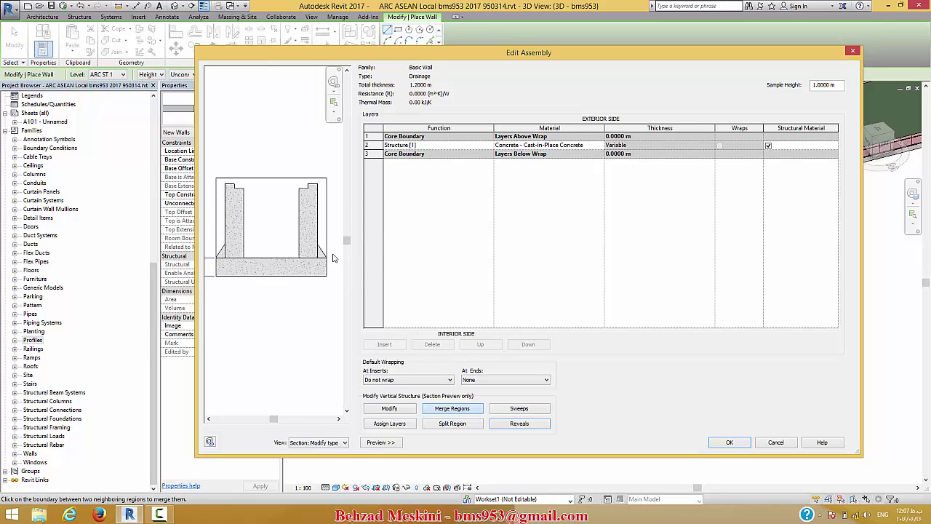
pyautogui.click(731, 443)
pyautogui.click(738, 443)
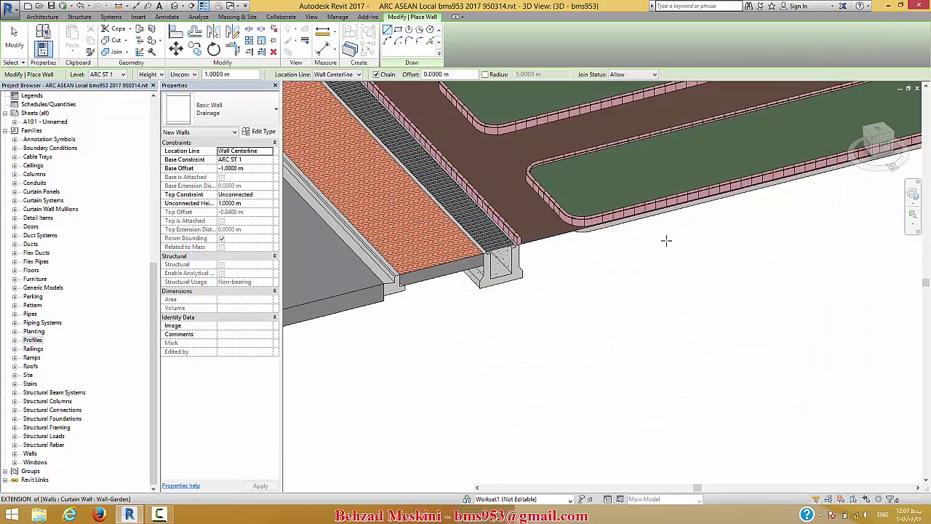
# - Place a straight Drainage wall about 7.2 m long on the empty ground beside the site
pyautogui.click(458, 413)
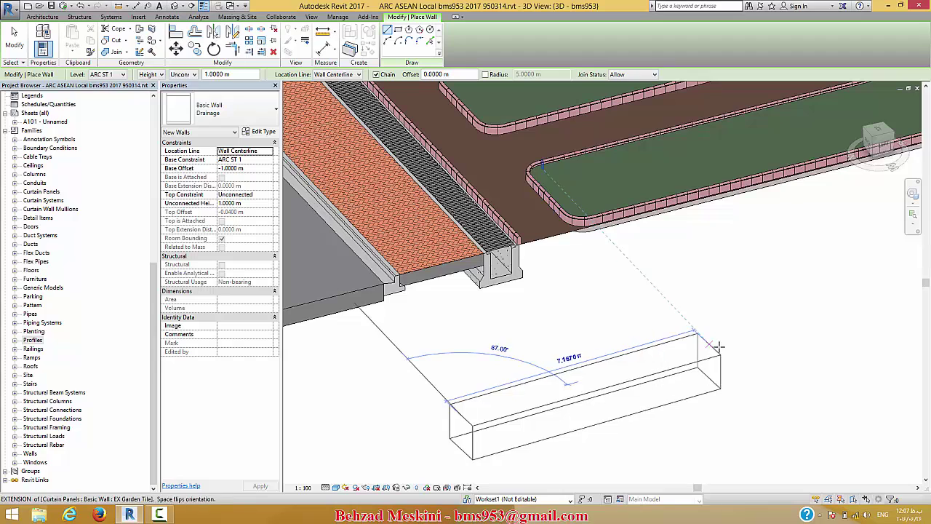
pyautogui.click(727, 349)
pyautogui.moveTo(788, 346); pyautogui.dragTo(625, 256, button='middle')
pyautogui.scroll(-2, 641, 265)
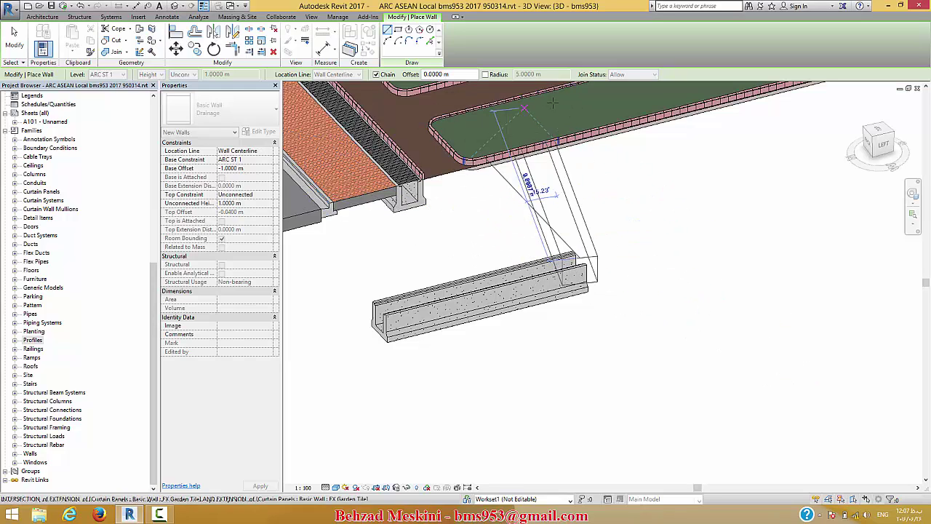
# - Continue the Drainage wall with three chained segments whose corners are rounded at a 5 m radius
pyautogui.click(504, 76)
pyautogui.moveTo(731, 280); pyautogui.dragTo(576, 252, button='middle')
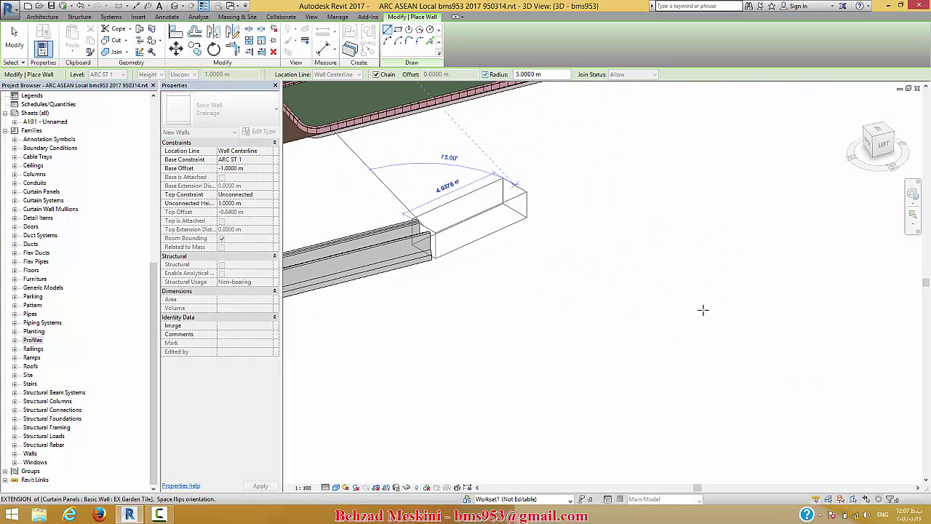
pyautogui.click(711, 318)
pyautogui.moveTo(828, 265); pyautogui.dragTo(521, 303, button='middle')
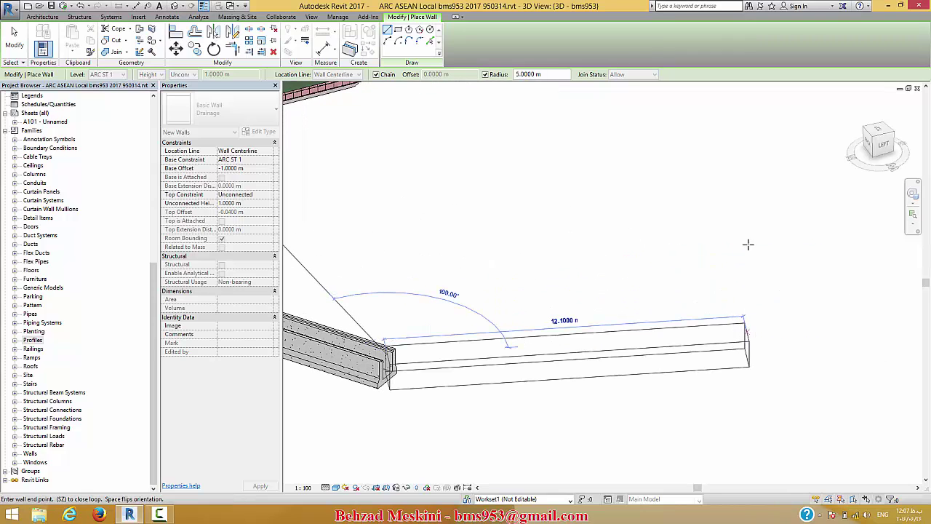
pyautogui.click(718, 295)
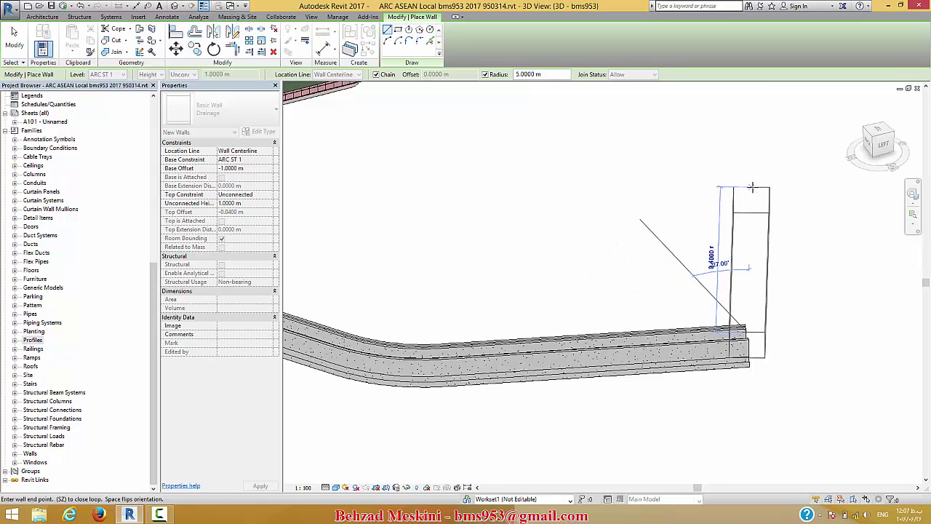
pyautogui.click(767, 167)
pyautogui.press('Escape')
pyautogui.press('Escape')
# - Extend the channel from its free end with a Drainage wall about 10.9 m long and a second one perpendicular to it, without corner radius
pyautogui.keyDown('shift'); pyautogui.moveTo(478, 172); pyautogui.dragTo(654, 273, button='middle'); pyautogui.keyUp('shift')
pyautogui.click(654, 270)
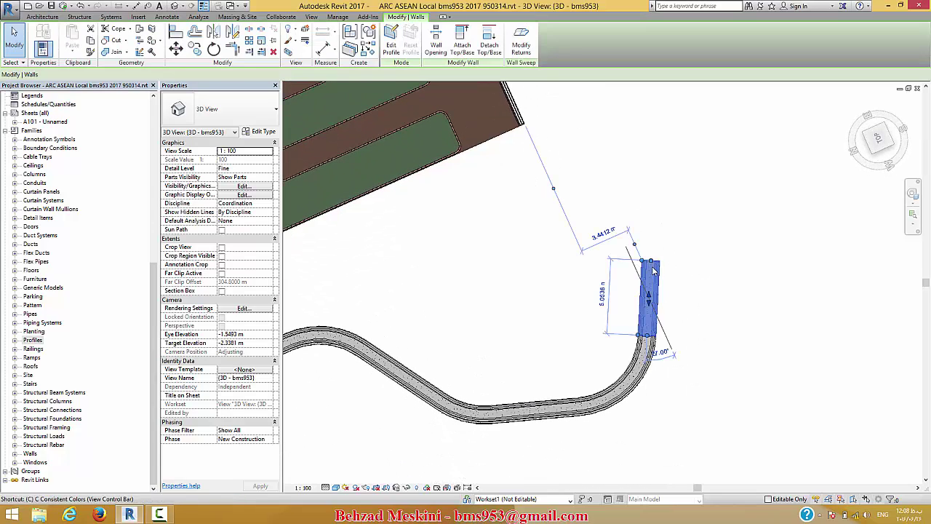
pyautogui.press('w')
pyautogui.press('a')
pyautogui.click(650, 262)
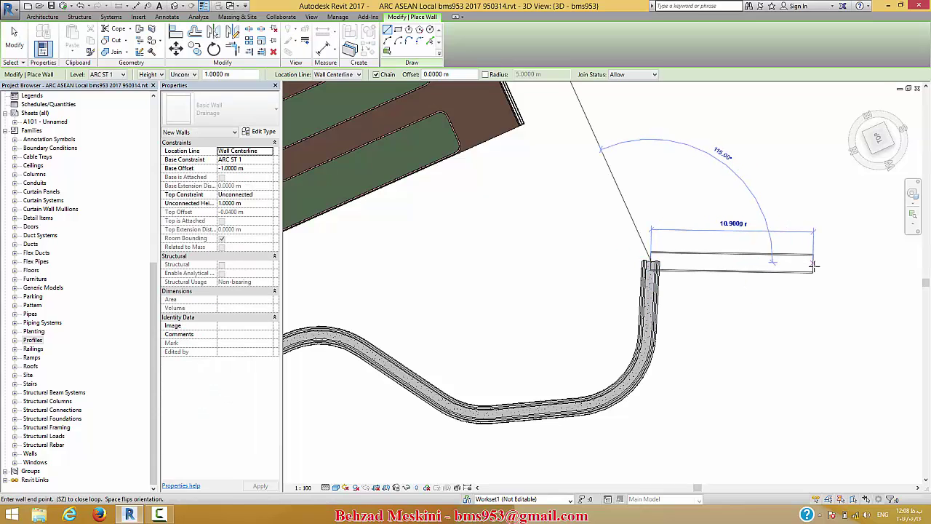
pyautogui.click(815, 265)
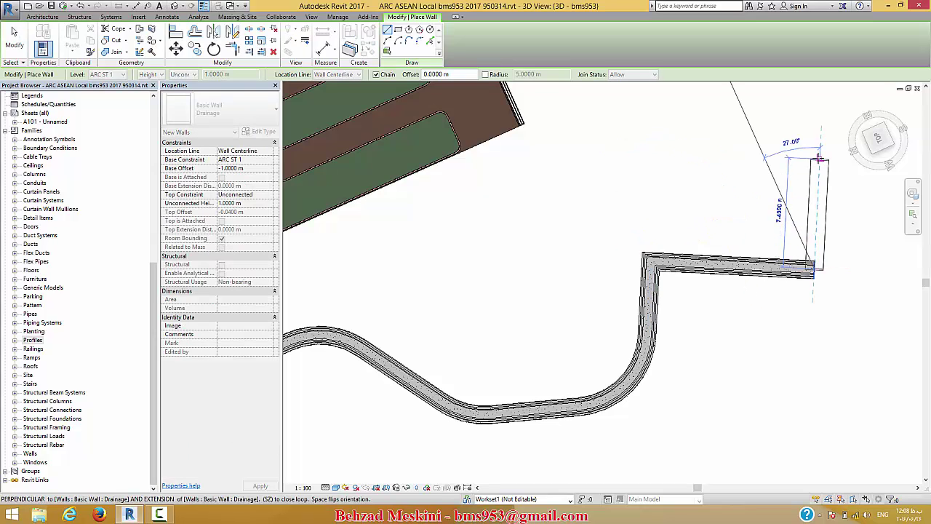
pyautogui.moveTo(783, 187); pyautogui.dragTo(646, 286, button='middle')
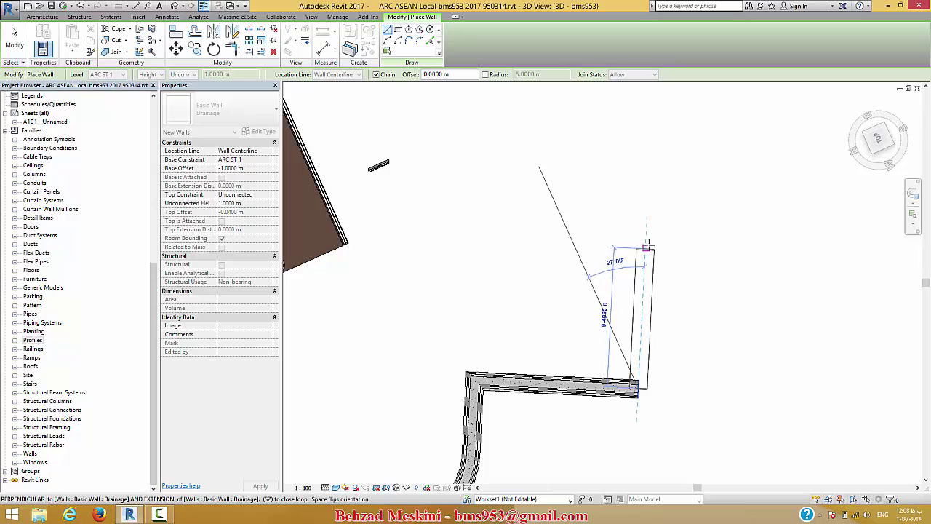
pyautogui.click(645, 240)
pyautogui.press('Escape')
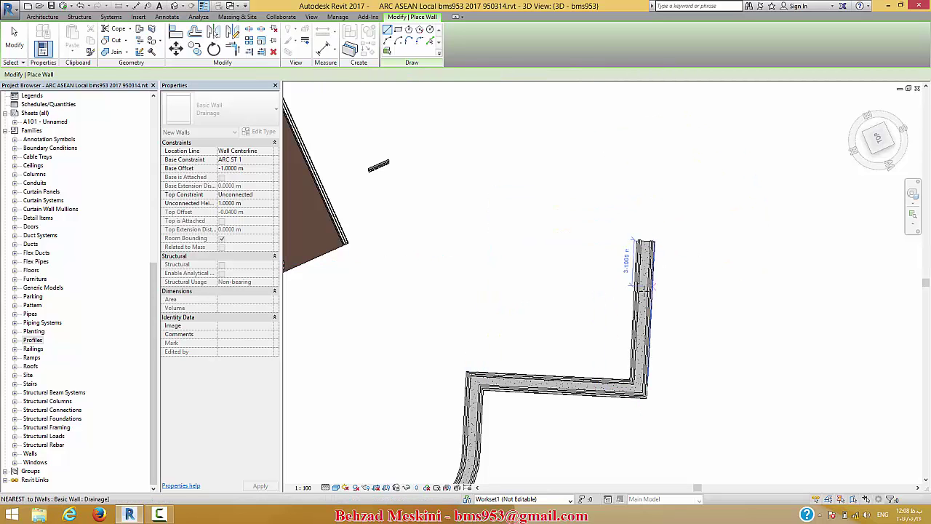
pyautogui.moveTo(430, 409); pyautogui.dragTo(557, 303, button='middle')
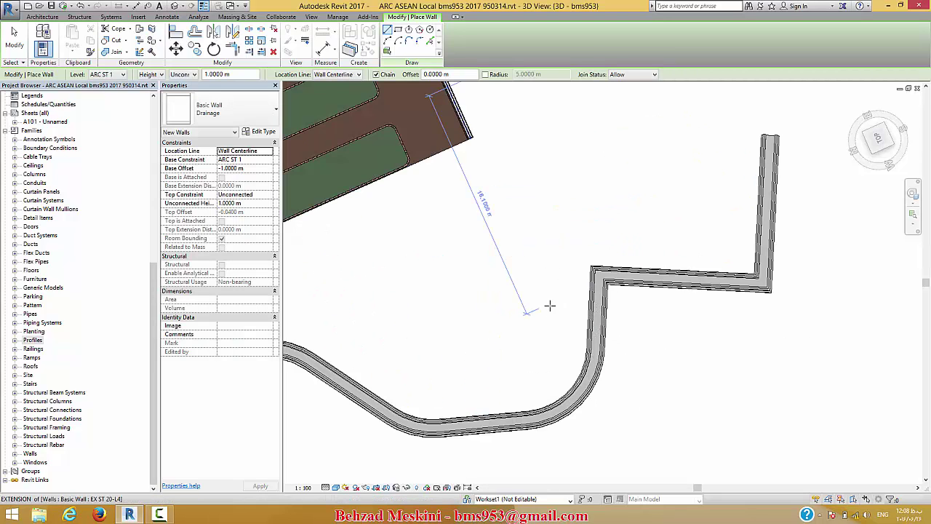
pyautogui.press('Escape')
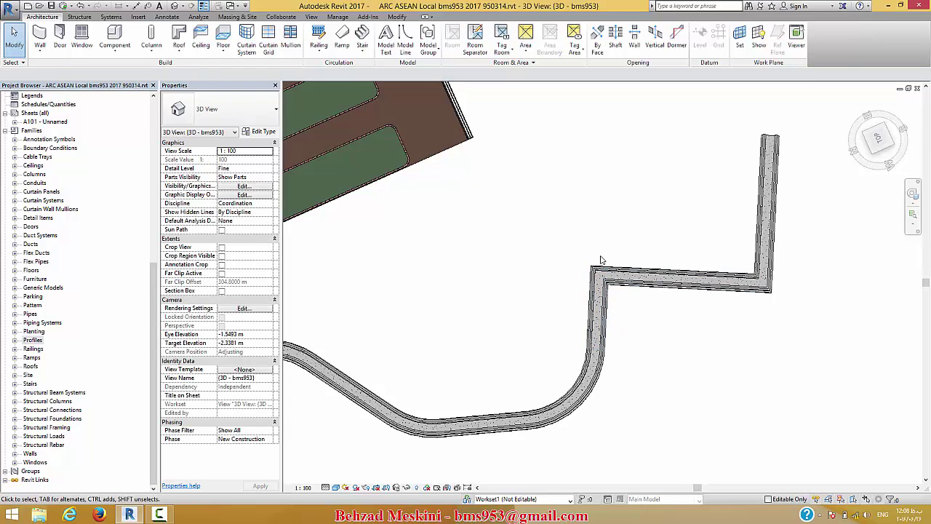
# - Draw an 11.3 m Drainage branch wall perpendicular from the middle of the last channel segment
pyautogui.moveTo(765, 218); pyautogui.dragTo(542, 302, button='middle')
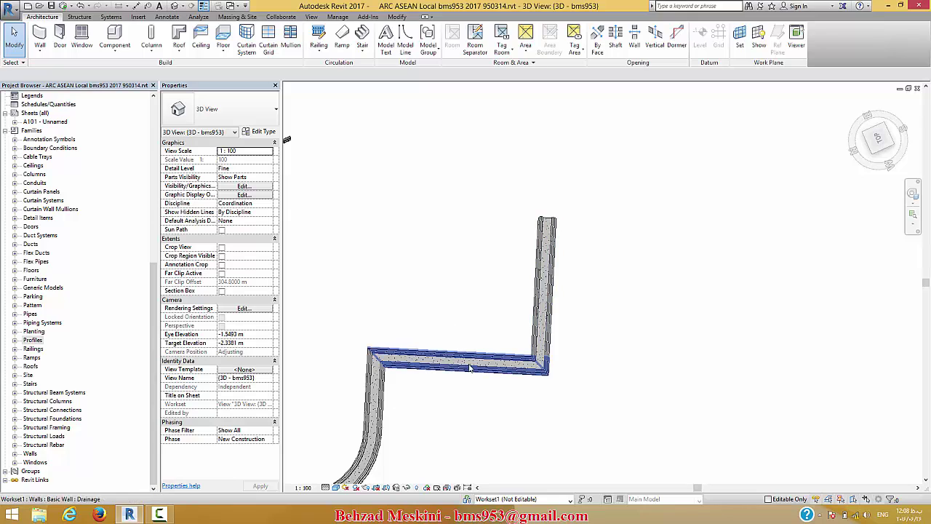
pyautogui.moveTo(342, 426); pyautogui.dragTo(531, 312, button='middle')
pyautogui.click(40, 34)
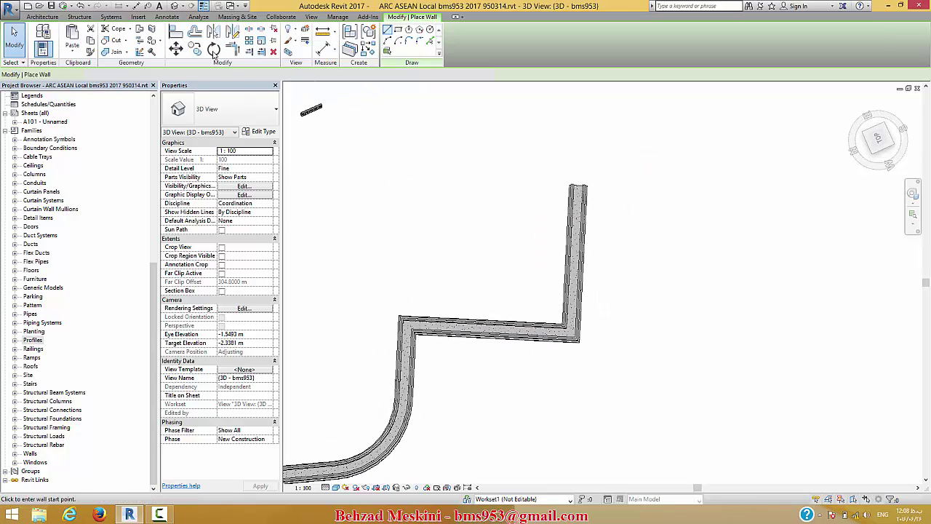
pyautogui.click(575, 258)
pyautogui.click(743, 267)
pyautogui.press('Return')
pyautogui.press('Escape')
pyautogui.press('Escape')
pyautogui.scroll(6, 594, 263)
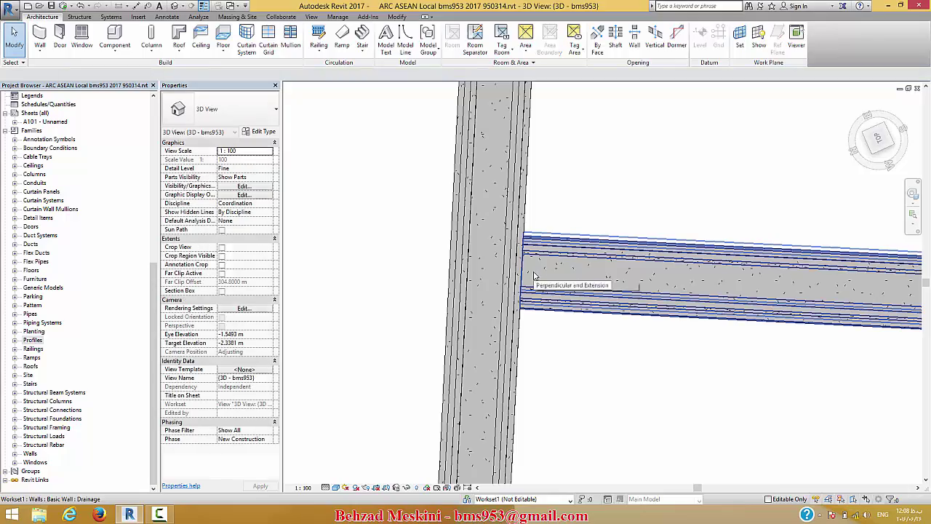
# - Examine the branch junction in 3D and in the ARC ST 1 floor plan
pyautogui.keyDown('shift'); pyautogui.moveTo(578, 349); pyautogui.dragTo(611, 255, button='middle'); pyautogui.keyUp('shift')
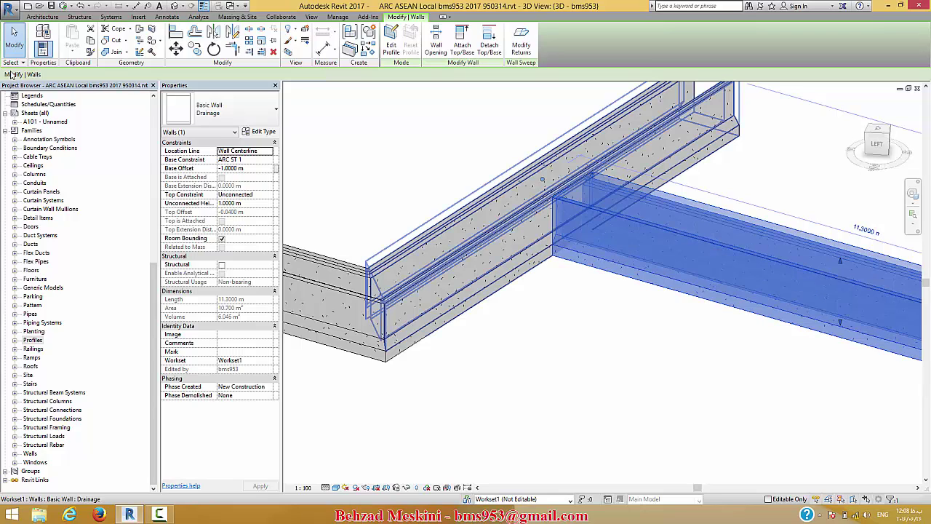
pyautogui.click(154, 111)
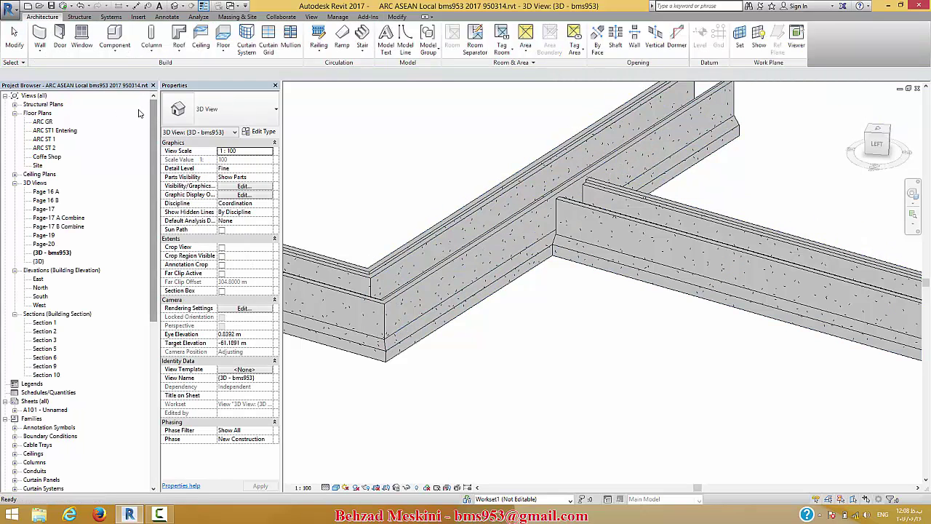
pyautogui.click(50, 139)
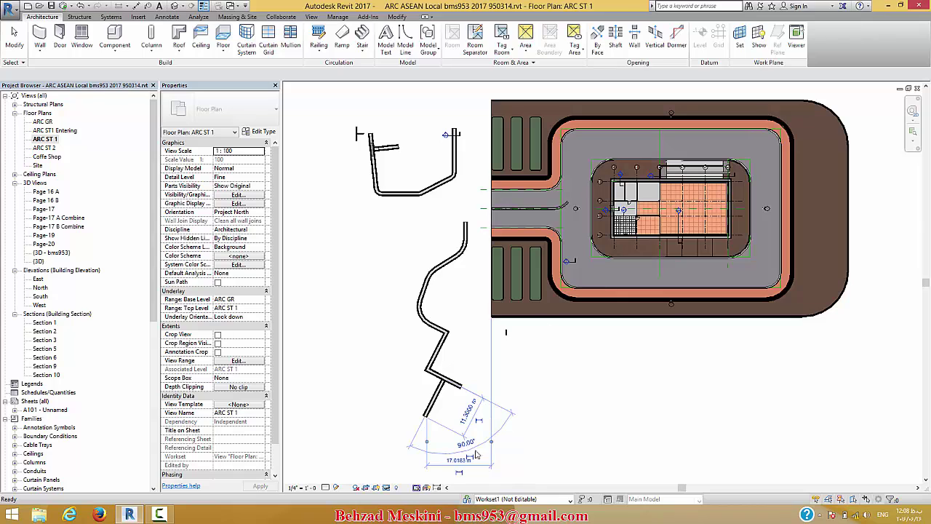
pyautogui.scroll(6, 420, 417)
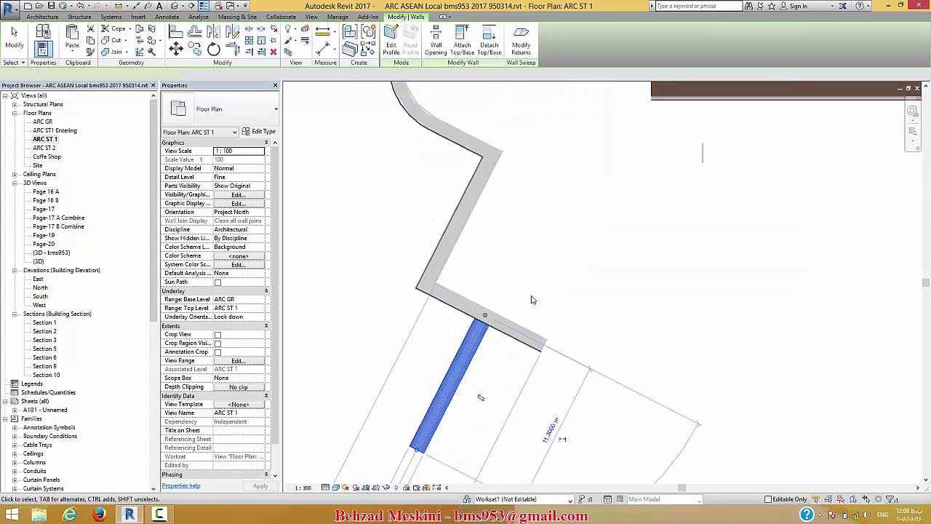
pyautogui.click(532, 299)
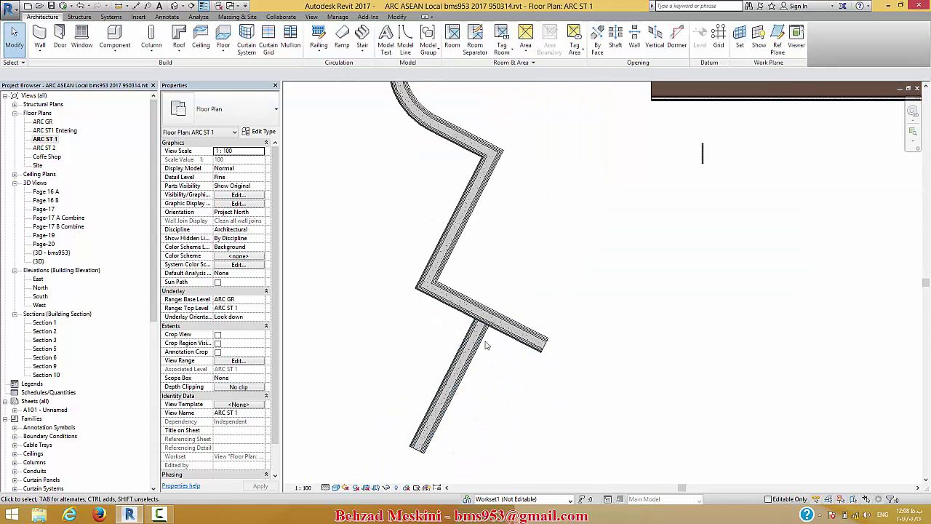
pyautogui.scroll(4, 469, 320)
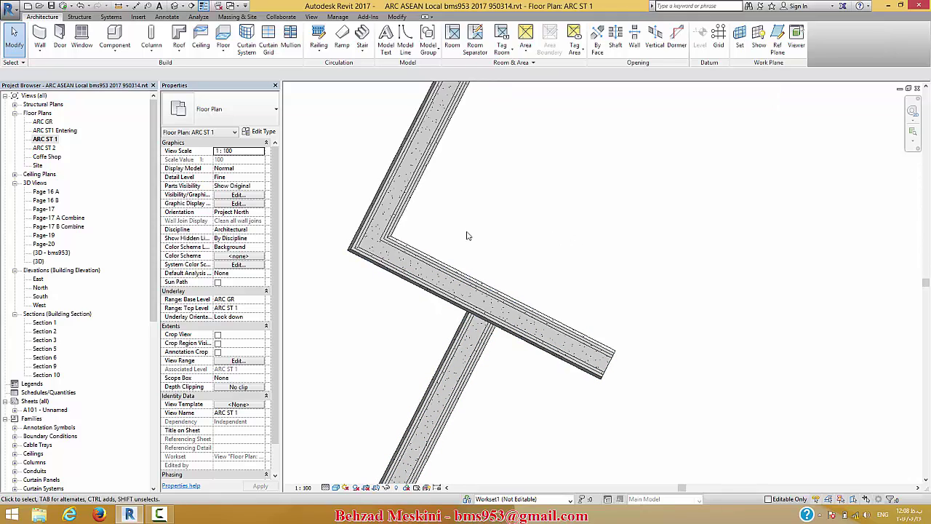
# - Switch to the 3D view of Project1111.rvt
pyautogui.click(236, 6)
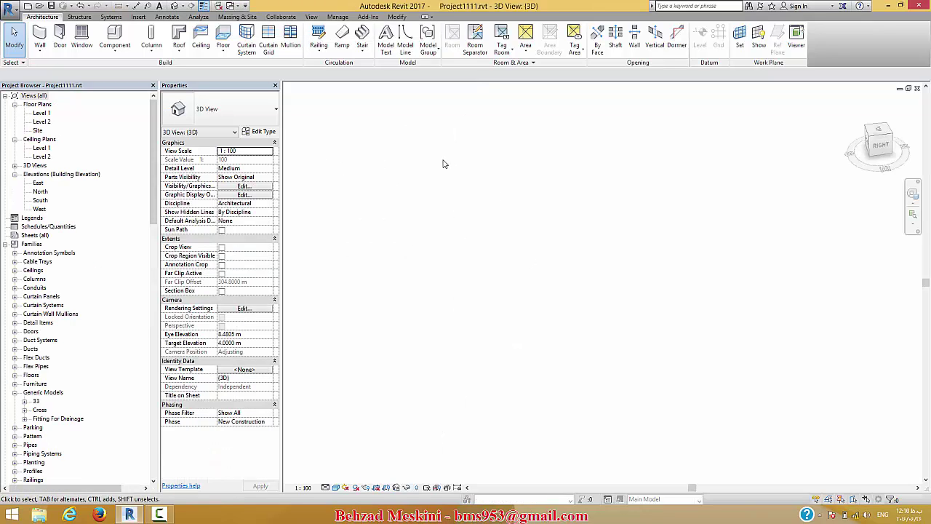
# - Draw a zigzag chain of three connected Water Way For Site walls, 1 m high, on Level 1
pyautogui.press('w')
pyautogui.press('a')
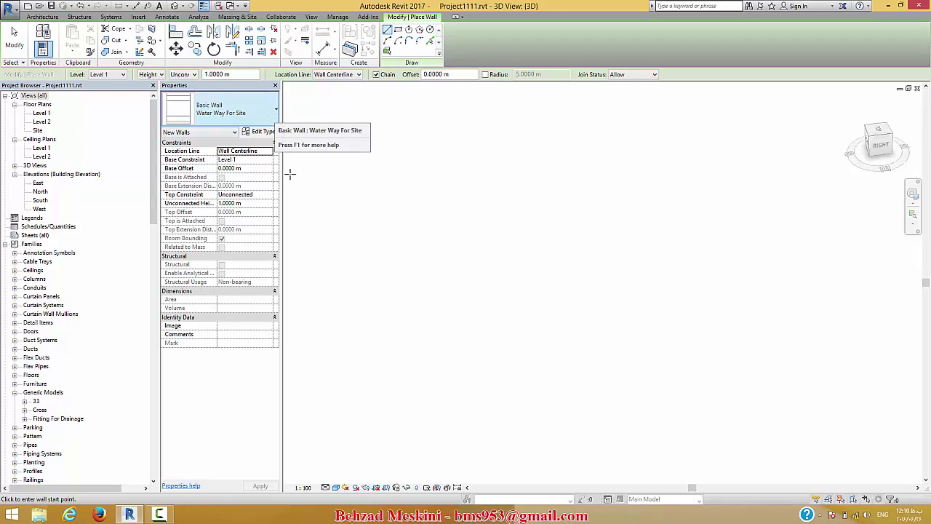
pyautogui.click(408, 355)
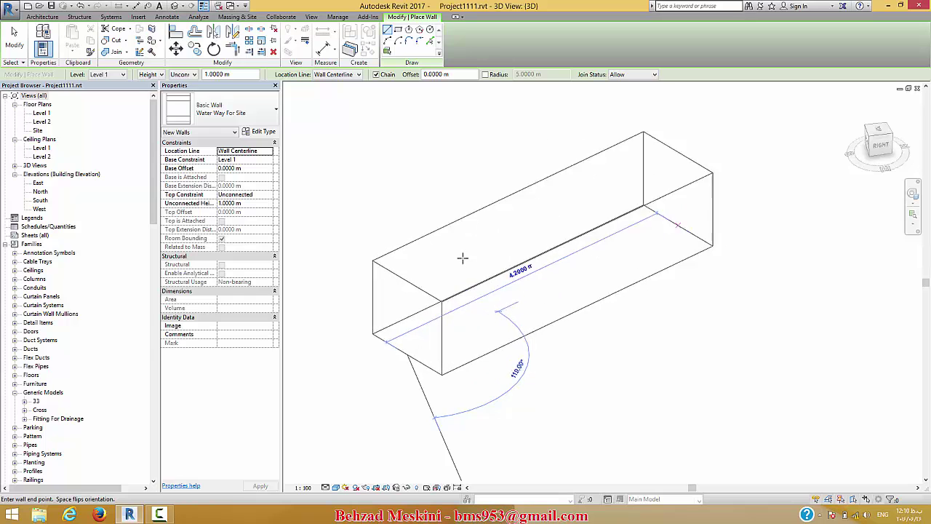
pyautogui.scroll(-3, 473, 263)
pyautogui.click(749, 260)
pyautogui.moveTo(842, 286); pyautogui.dragTo(552, 272, button='middle')
pyautogui.click(800, 366)
pyautogui.moveTo(830, 357); pyautogui.dragTo(600, 227, button='middle')
pyautogui.scroll(-3, 600, 227)
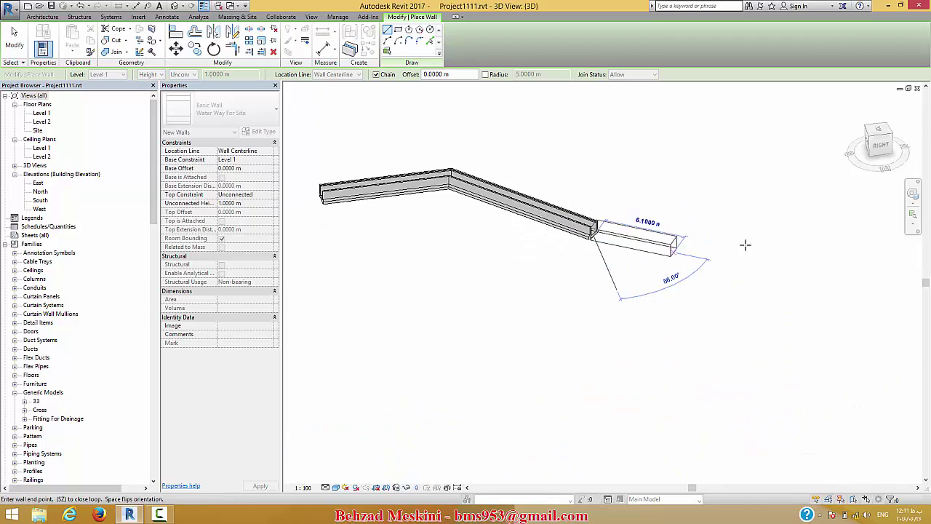
pyautogui.click(788, 211)
pyautogui.press('Escape')
pyautogui.press('Escape')
# - Round the first corner between the zigzag channel walls with a fillet arc of 10.2 m radius
pyautogui.keyDown('shift'); pyautogui.moveTo(505, 160); pyautogui.dragTo(528, 225, button='middle'); pyautogui.keyUp('shift')
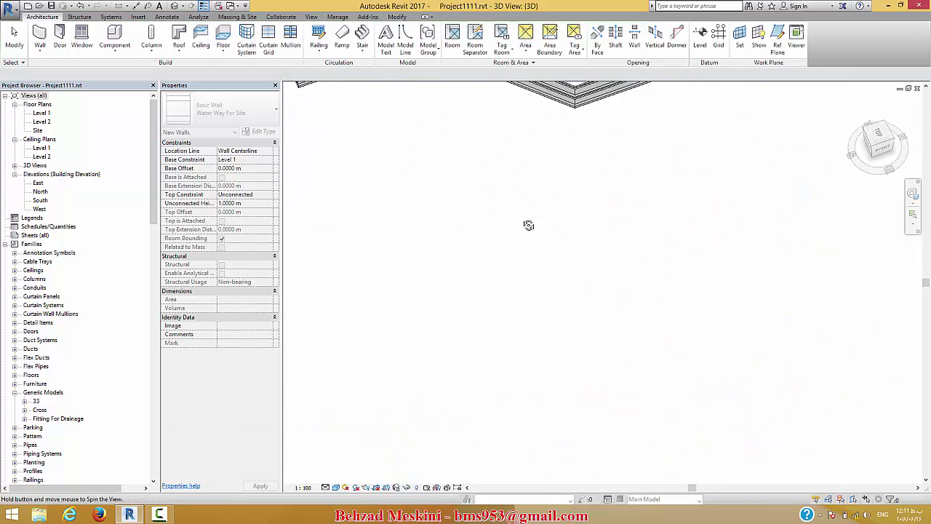
pyautogui.moveTo(487, 138); pyautogui.dragTo(540, 383, button='middle')
pyautogui.scroll(2, 520, 345)
pyautogui.scroll(2, 289, 84)
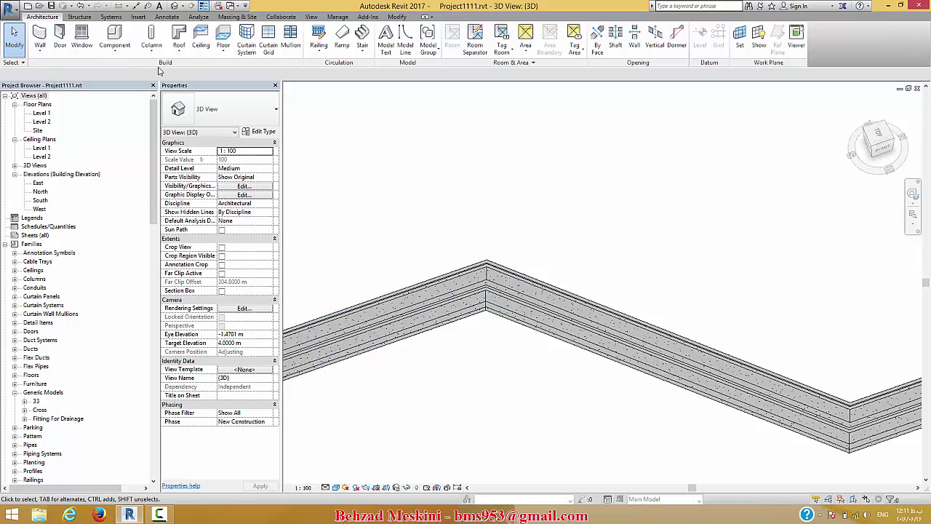
pyautogui.click(508, 311)
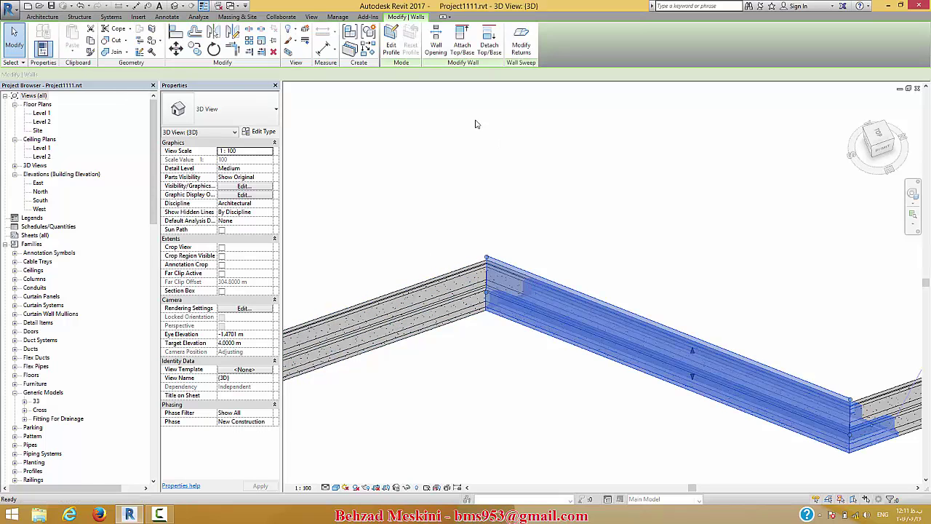
pyautogui.click(416, 45)
pyautogui.click(420, 42)
pyautogui.click(572, 337)
pyautogui.click(411, 308)
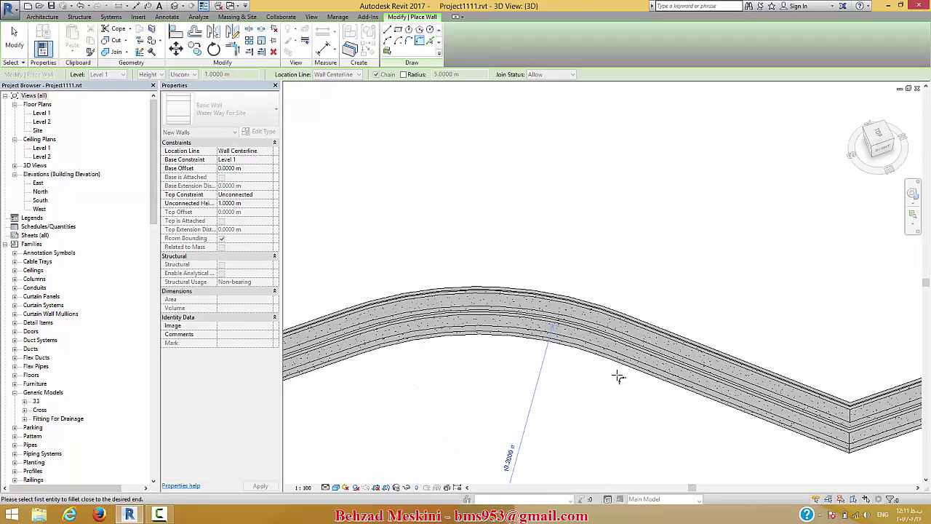
# - Round the second corner of the channel with a fillet arc of 12 m radius
pyautogui.moveTo(619, 374); pyautogui.dragTo(468, 293, button='middle')
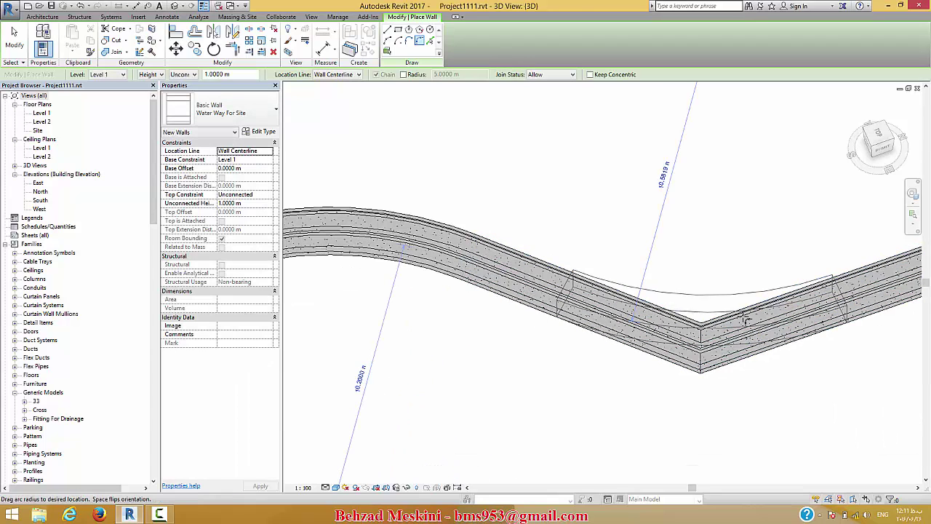
pyautogui.click(662, 326)
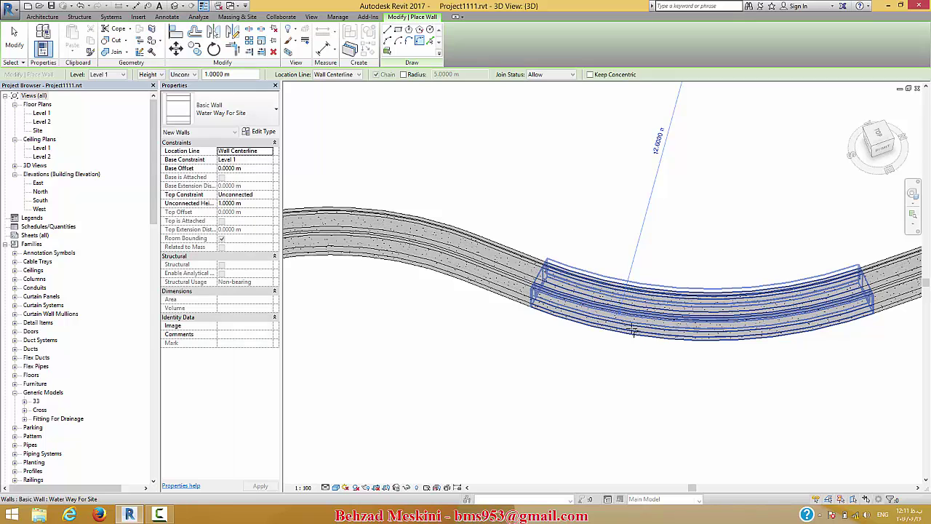
pyautogui.press('Escape')
pyautogui.press('Escape')
pyautogui.keyDown('shift'); pyautogui.moveTo(663, 326); pyautogui.dragTo(628, 222, button='middle'); pyautogui.keyUp('shift')
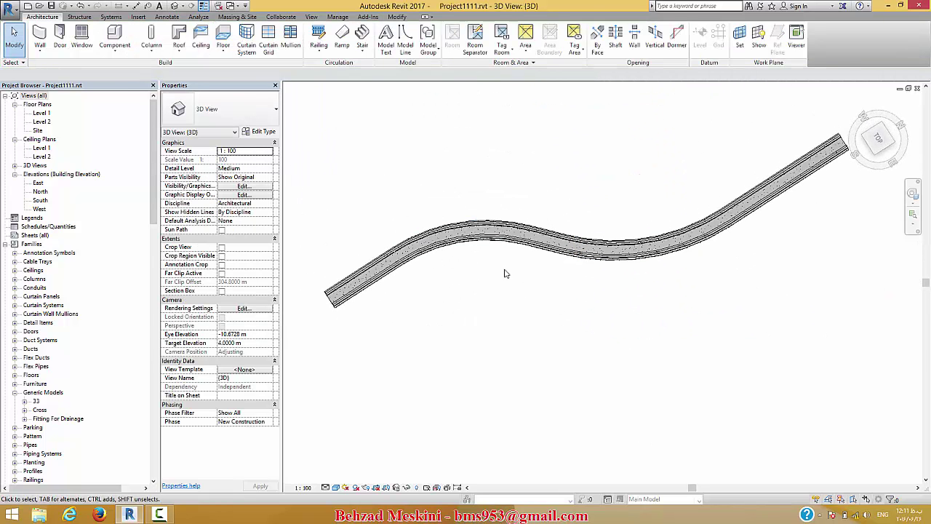
pyautogui.keyDown('shift'); pyautogui.moveTo(551, 308); pyautogui.dragTo(528, 318, button='middle'); pyautogui.keyUp('shift')
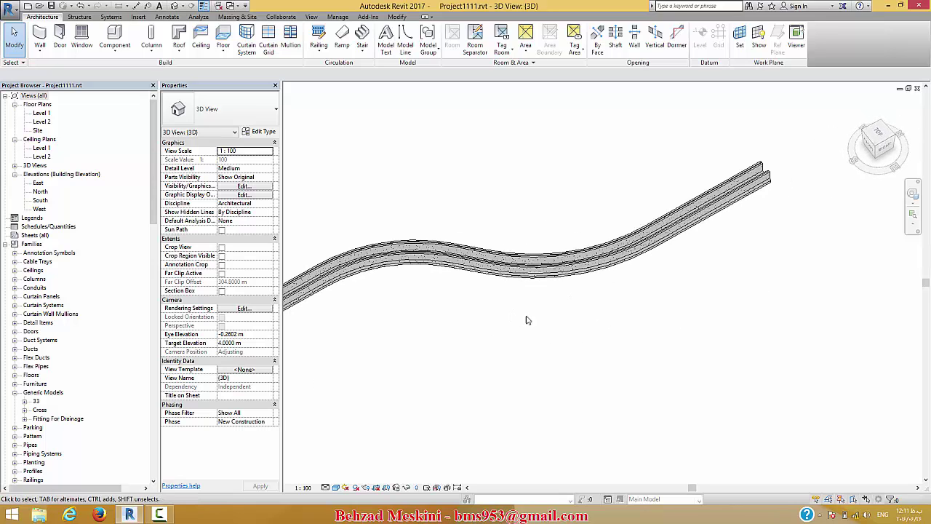
# - In the Level 1 floor plan, draw a perpendicular branch about 16.6 m long from the straight end wall, then a 9.9 m wall running up from its end
pyautogui.doubleClick(42, 113)
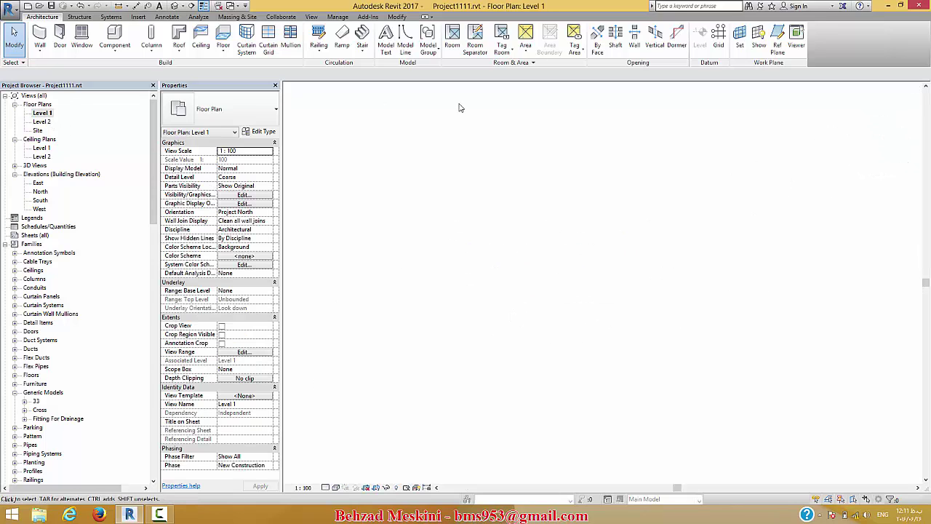
pyautogui.moveTo(689, 249); pyautogui.dragTo(591, 404, button='middle')
pyautogui.scroll(5, 603, 369)
pyautogui.moveTo(603, 369); pyautogui.dragTo(525, 362, button='middle')
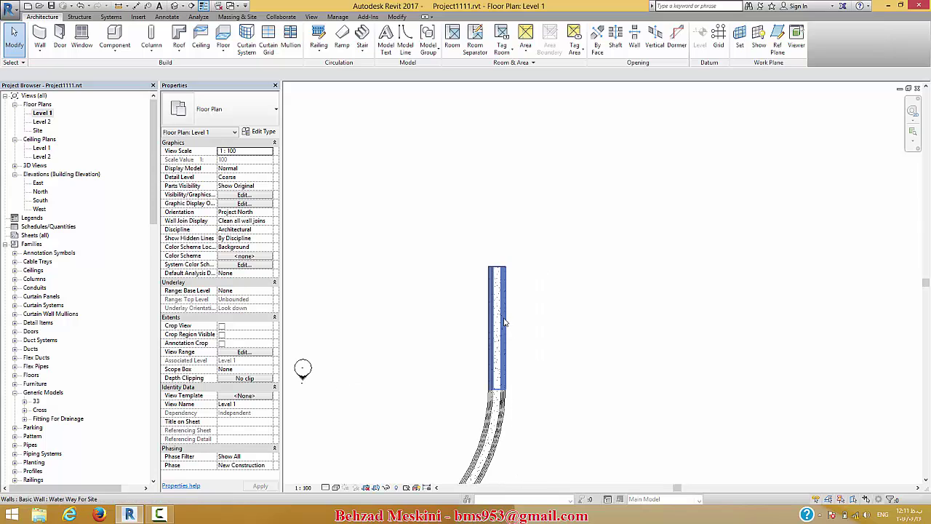
pyautogui.click(506, 323)
pyautogui.press('c')
pyautogui.press('s')
pyautogui.click(499, 313)
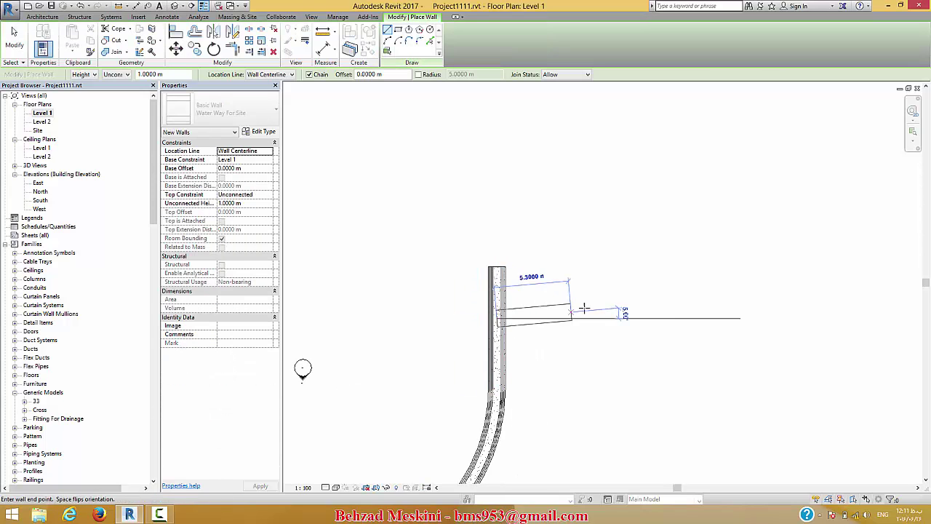
pyautogui.click(731, 318)
pyautogui.click(731, 178)
pyautogui.press('Escape')
pyautogui.press('Escape')
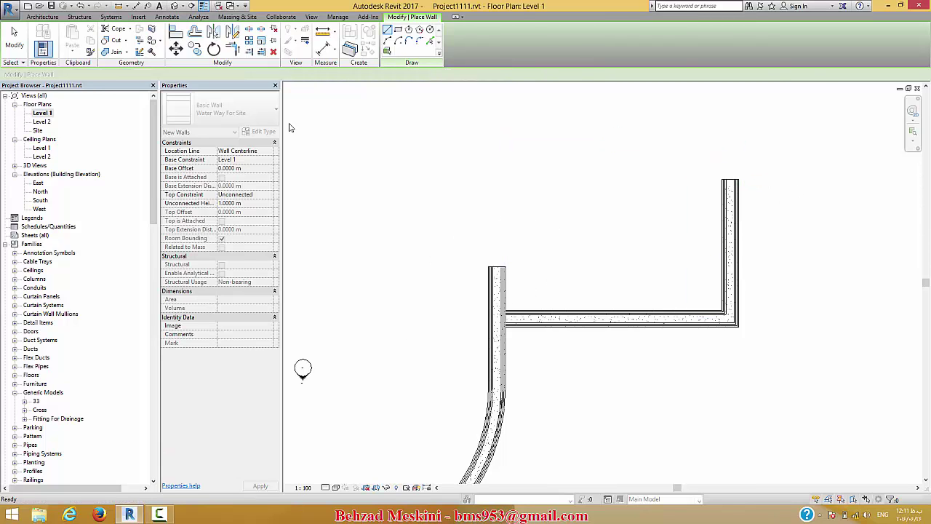
# - Examine the junction between the main channel and its branch in the 3D view
pyautogui.click(174, 6)
pyautogui.scroll(-3, 640, 211)
pyautogui.keyDown('shift'); pyautogui.moveTo(495, 272); pyautogui.dragTo(593, 280, button='middle'); pyautogui.keyUp('shift')
pyautogui.moveTo(591, 285); pyautogui.dragTo(776, 419, button='middle')
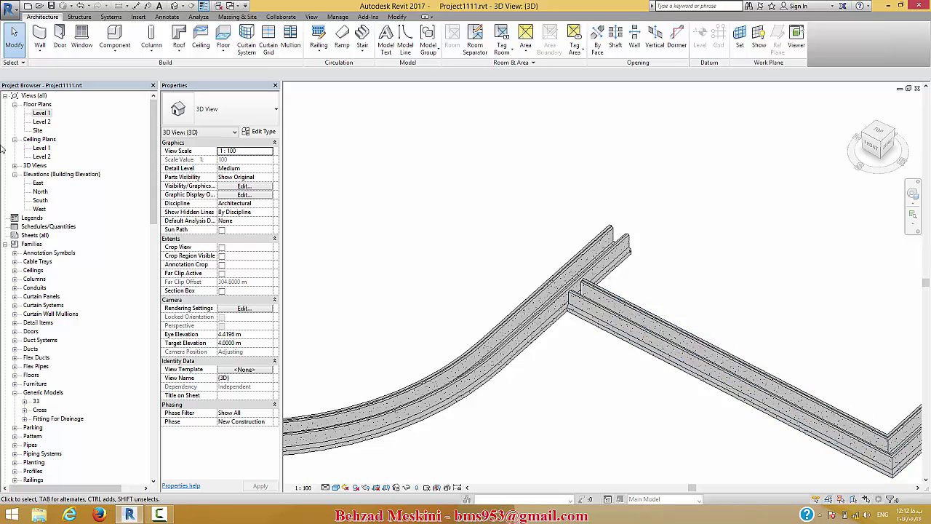
# - In the Level 1 floor plan, load WYE Fitting.rfa from the Autodesk Asean Proposal folder as the component to place
pyautogui.doubleClick(37, 113)
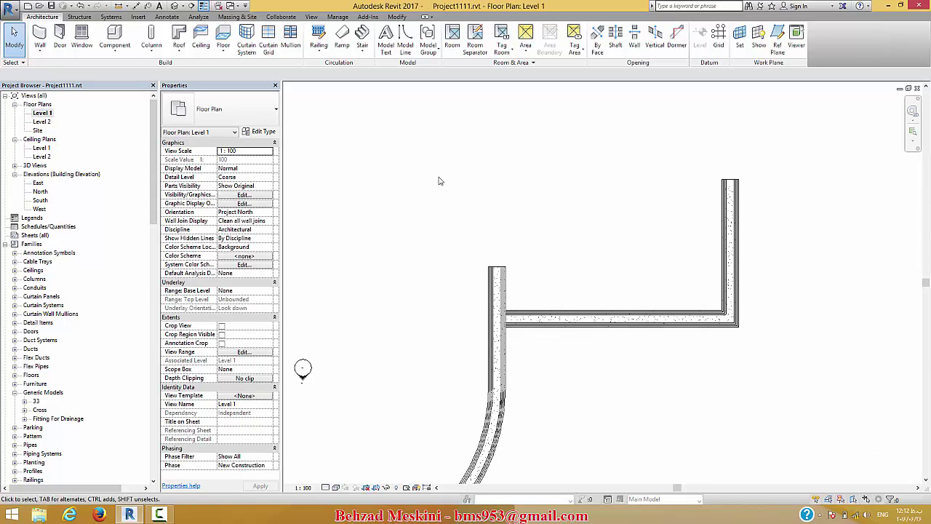
pyautogui.scroll(2, 510, 314)
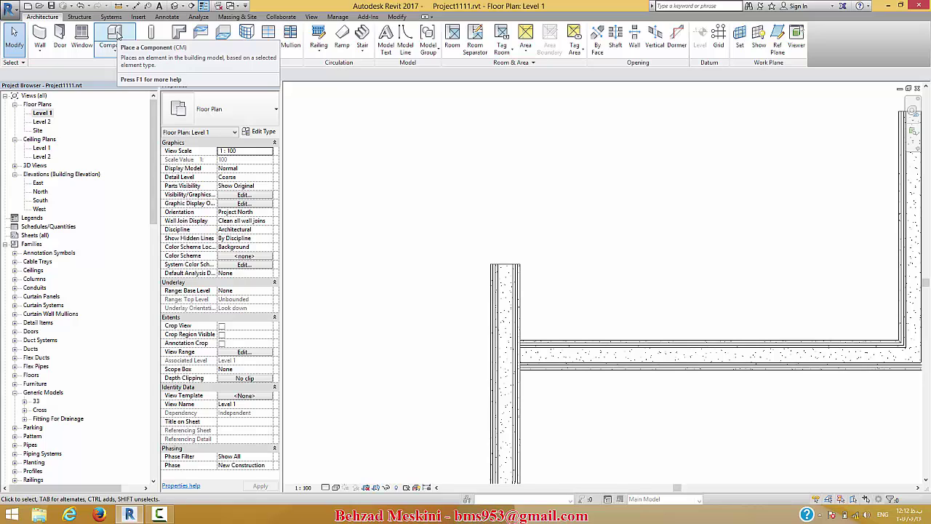
pyautogui.click(115, 35)
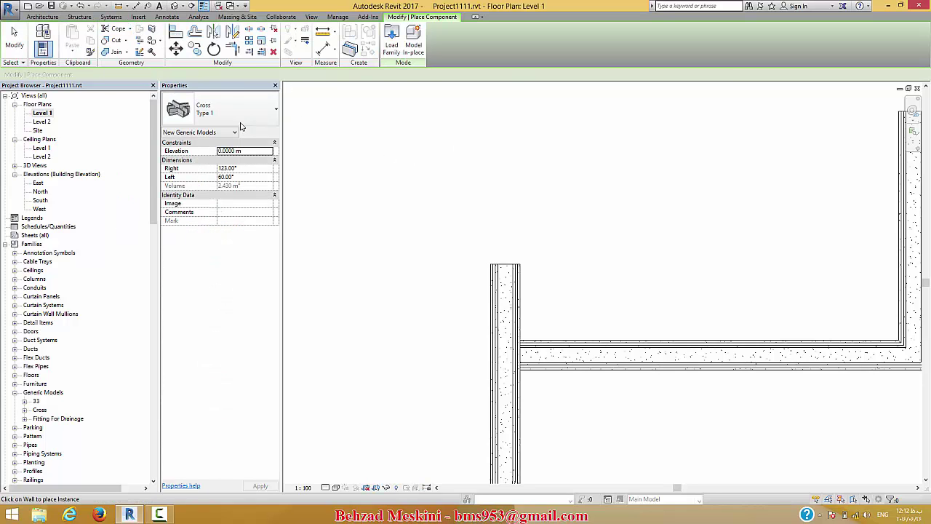
pyautogui.click(233, 112)
pyautogui.scroll(1, 218, 195)
pyautogui.moveTo(202, 169)
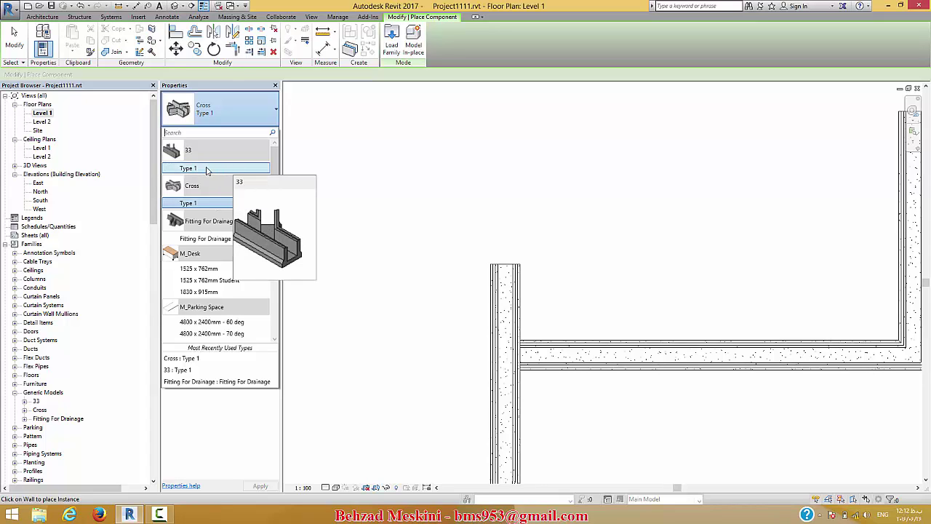
pyautogui.scroll(-10, 202, 173)
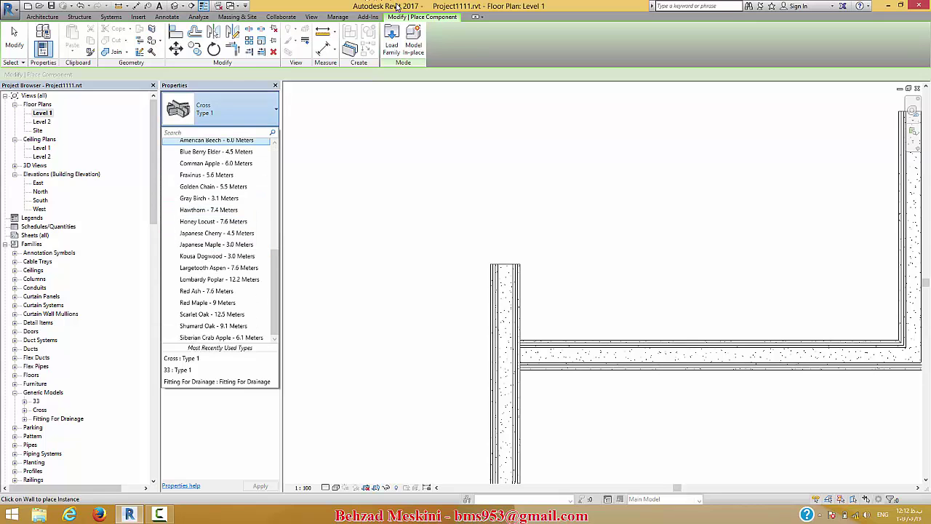
pyautogui.click(392, 40)
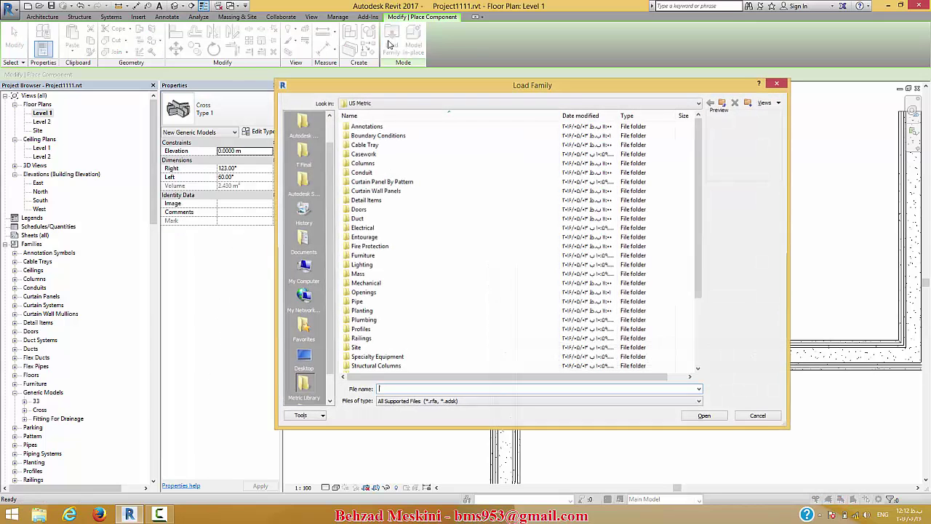
pyautogui.click(302, 125)
pyautogui.click(375, 257)
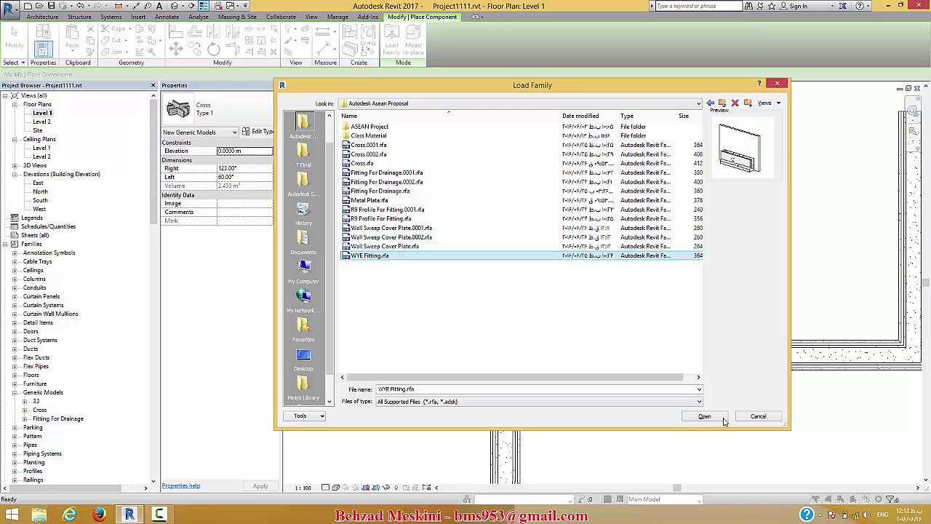
pyautogui.click(703, 417)
# - Place a WYE Fitting on the main channel wall at the branch junction, with its outlet on the branch side
pyautogui.moveTo(508, 314); pyautogui.dragTo(483, 245, button='middle')
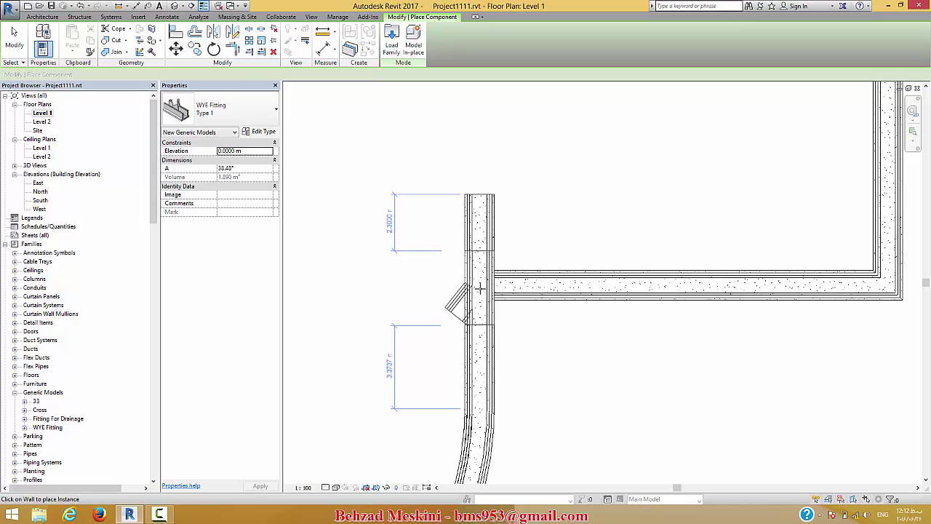
pyautogui.click(478, 306)
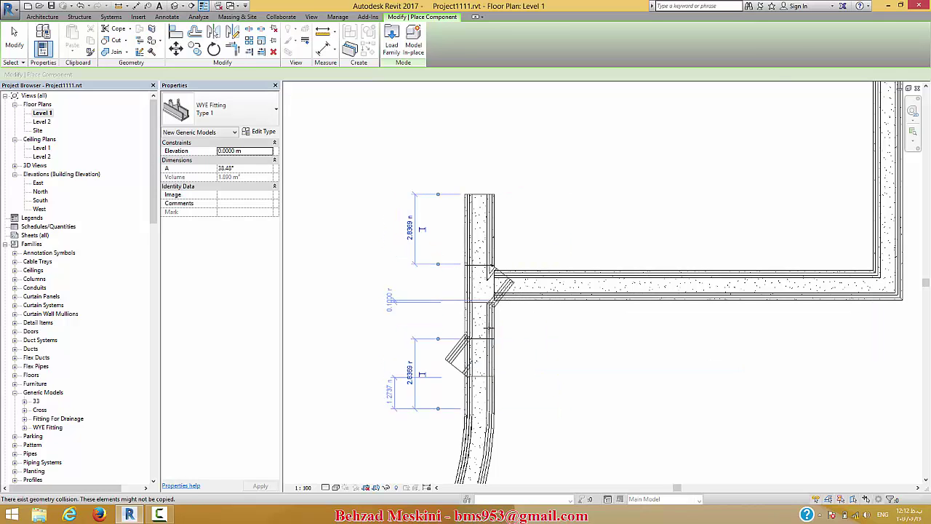
pyautogui.scroll(3, 486, 302)
pyautogui.press('Escape')
pyautogui.press('Escape')
# - Set angle A of the placed WYE Fitting to 90°
pyautogui.click(490, 300)
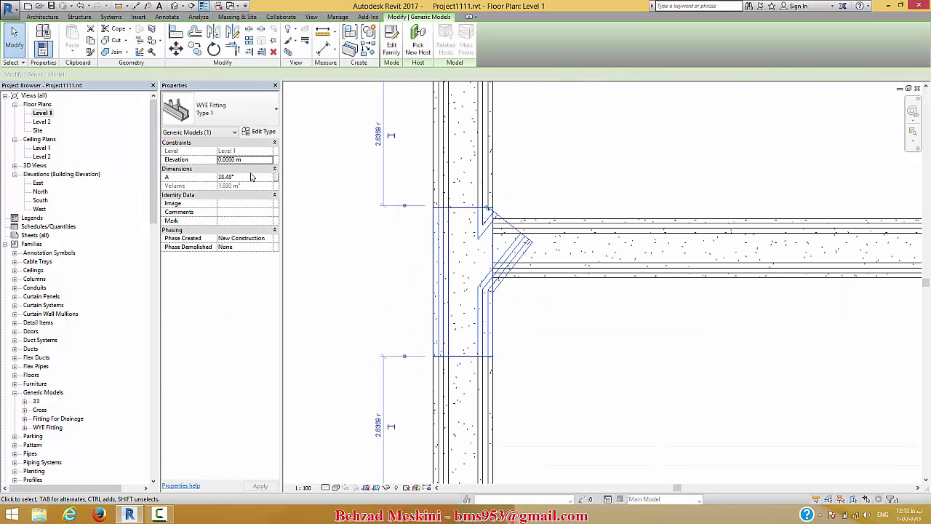
pyautogui.click(253, 178)
pyautogui.write('90')
pyautogui.press('Return')
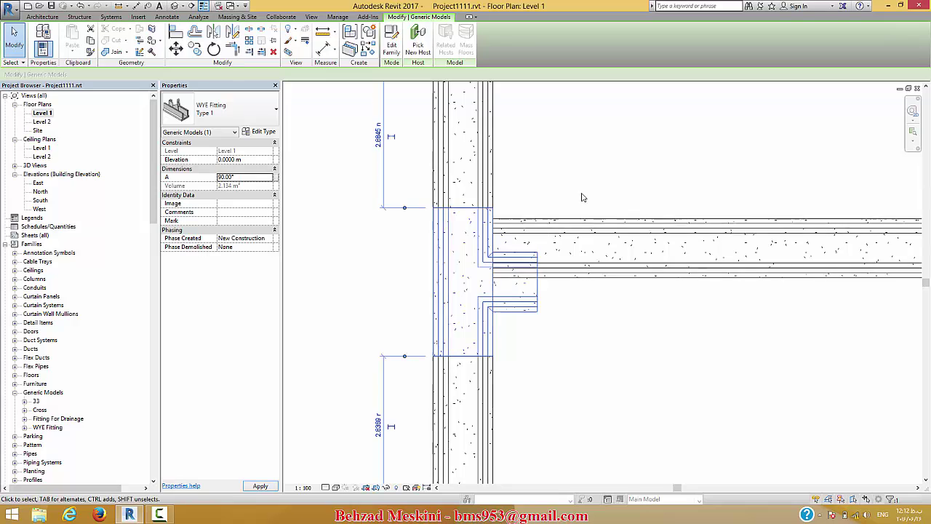
pyautogui.press('Escape')
# - Align the WYE fitting's outlet with the branch channel wall
pyautogui.press('a')
pyautogui.press('l')
pyautogui.click(571, 251)
pyautogui.click(522, 286)
pyautogui.press('Escape')
pyautogui.press('Escape')
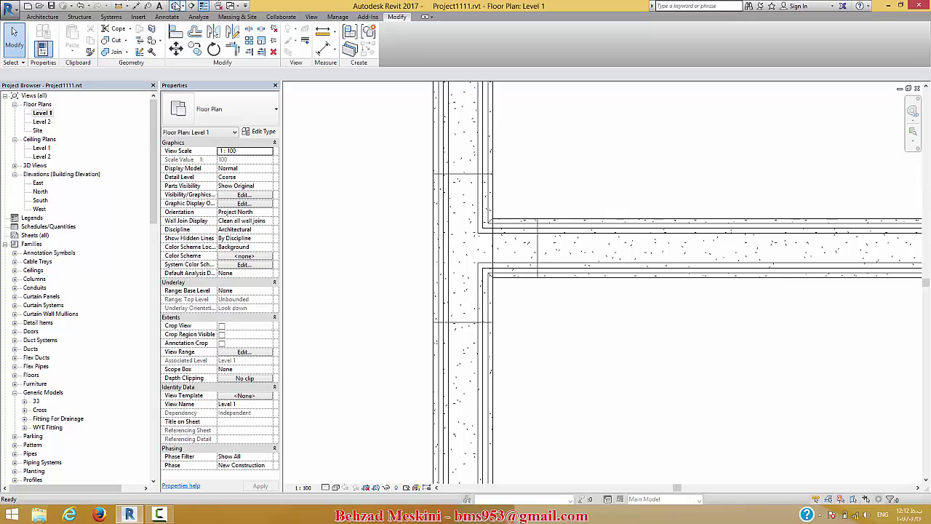
# - In the 3D view, join the WYE fitting's geometry with the main and branch channel walls
pyautogui.click(175, 6)
pyautogui.scroll(3, 535, 298)
pyautogui.keyDown('shift'); pyautogui.moveTo(739, 317); pyautogui.dragTo(564, 251, button='middle'); pyautogui.keyUp('shift')
pyautogui.click(577, 265)
pyautogui.keyDown('shift'); pyautogui.moveTo(600, 327); pyautogui.dragTo(599, 395, button='middle'); pyautogui.keyUp('shift')
pyautogui.click(600, 395)
pyautogui.scroll(3, 696, 263)
pyautogui.moveTo(586, 221); pyautogui.dragTo(583, 124, button='middle')
pyautogui.click(114, 52)
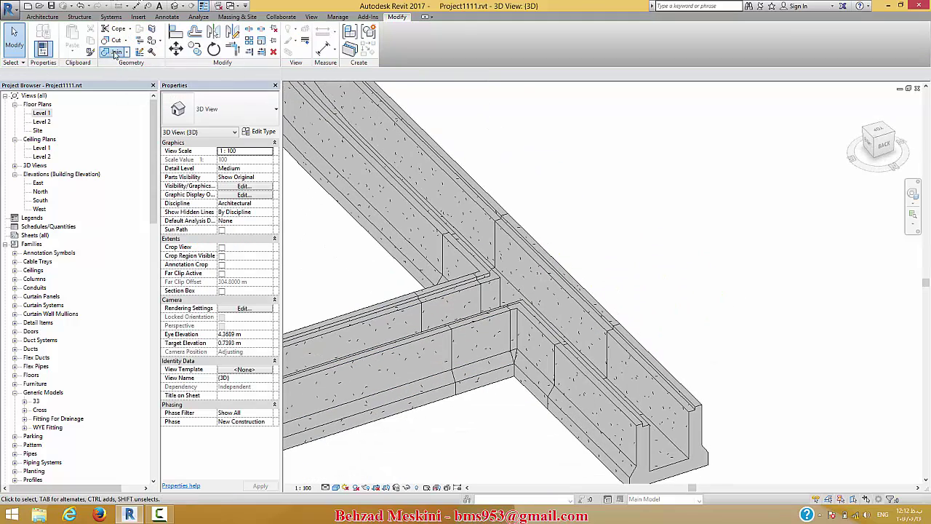
pyautogui.click(450, 266)
pyautogui.click(465, 297)
pyautogui.click(386, 312)
pyautogui.scroll(-2, 547, 259)
pyautogui.scroll(-1, 584, 228)
pyautogui.press('Escape')
pyautogui.scroll(-2, 604, 258)
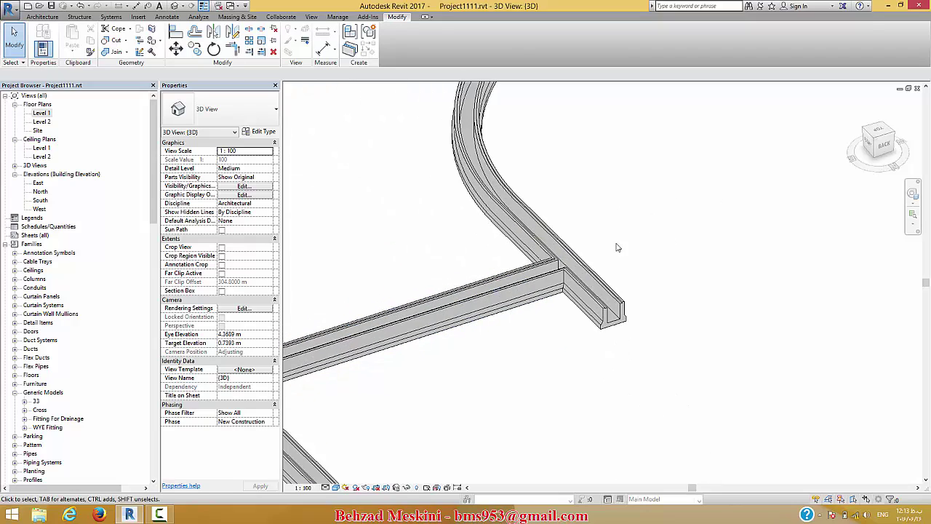
pyautogui.keyDown('shift'); pyautogui.moveTo(550, 279); pyautogui.dragTo(607, 333, button='middle'); pyautogui.keyUp('shift')
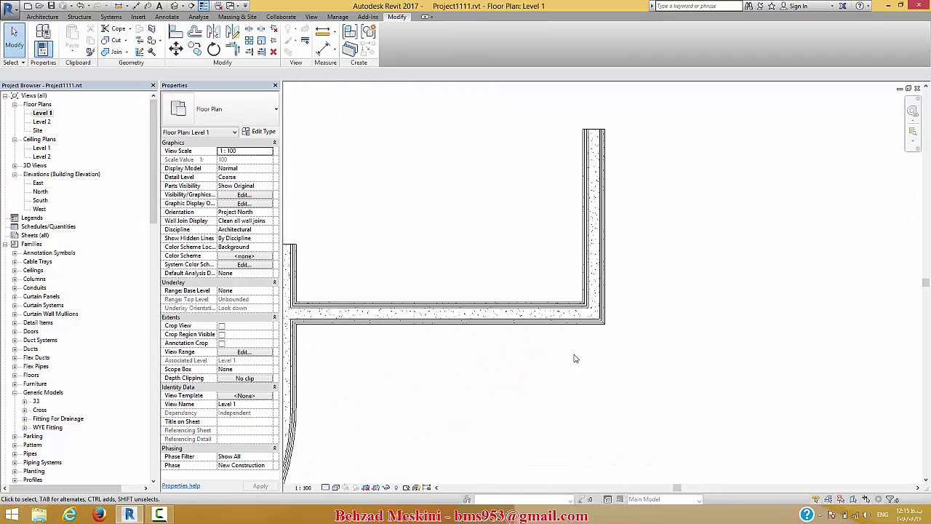
# - Extend the corner end of the 9.9 m vertical wall downward, about 7.4 m past the horizontal branch
pyautogui.moveTo(596, 280); pyautogui.dragTo(730, 247, button='middle')
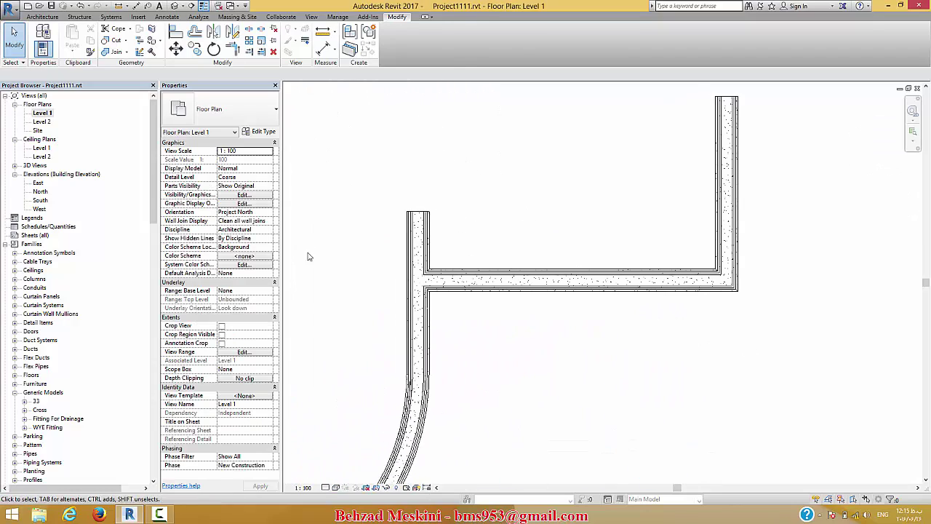
pyautogui.click(740, 266)
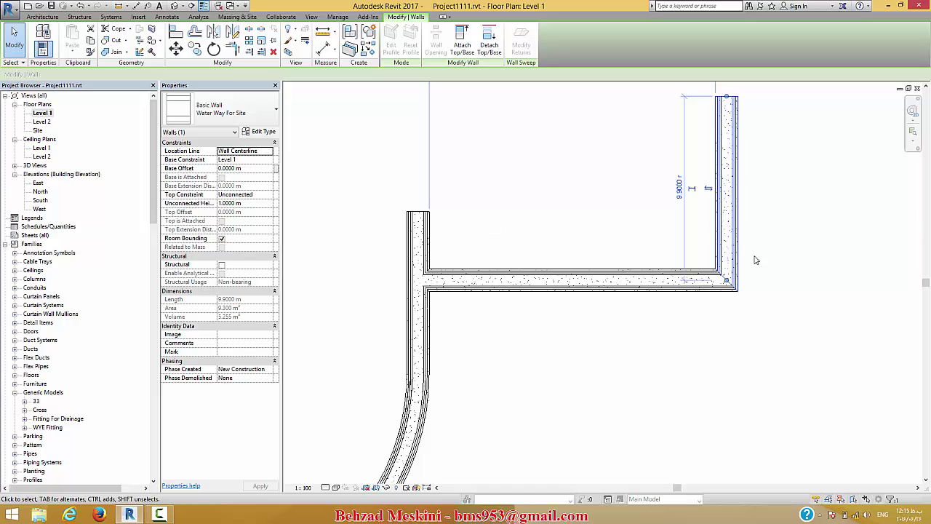
pyautogui.moveTo(727, 282); pyautogui.dragTo(726, 430)
# - Continue the horizontal branch across the vertical wall with a matching Water Way For Site wall 11.5 m long
pyautogui.moveTo(535, 279); pyautogui.dragTo(432, 301, button='middle')
pyautogui.click(501, 295)
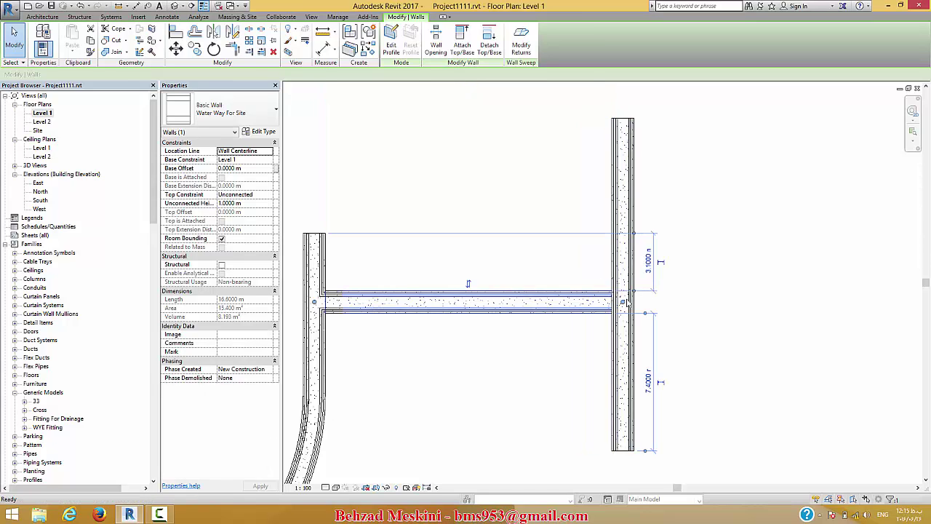
pyautogui.press('c')
pyautogui.press('s')
pyautogui.click(624, 302)
pyautogui.click(837, 302)
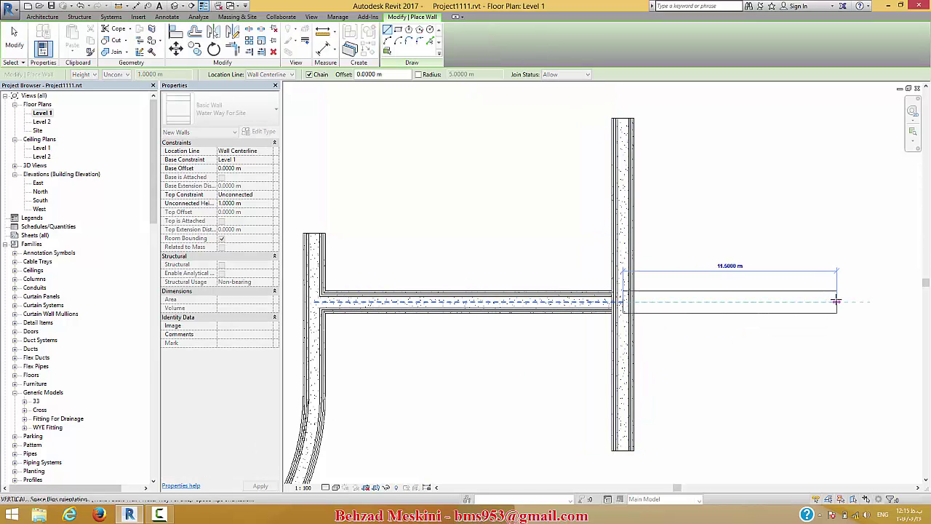
# - Place a Cross fitting, Type 1, on the vertical channel wall just above the horizontal branch
pyautogui.press('Escape')
pyautogui.press('Escape')
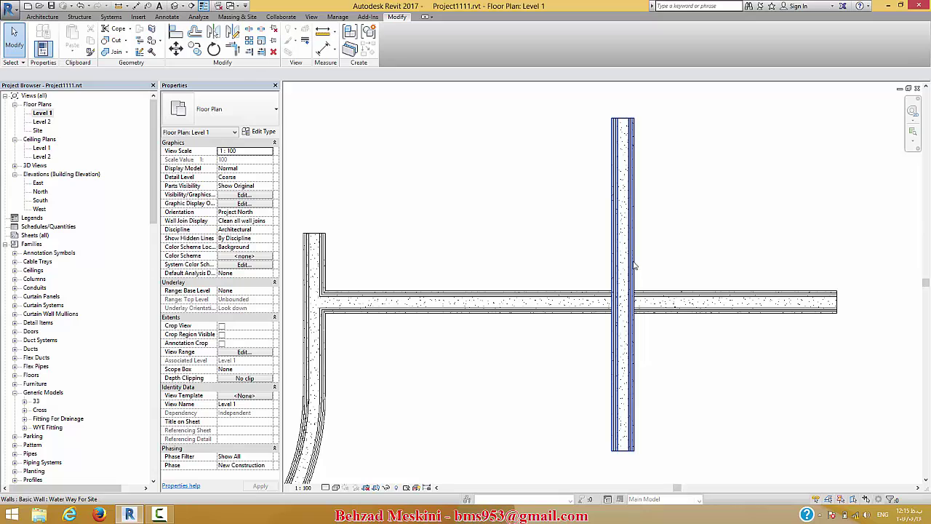
pyautogui.press('c')
pyautogui.press('m')
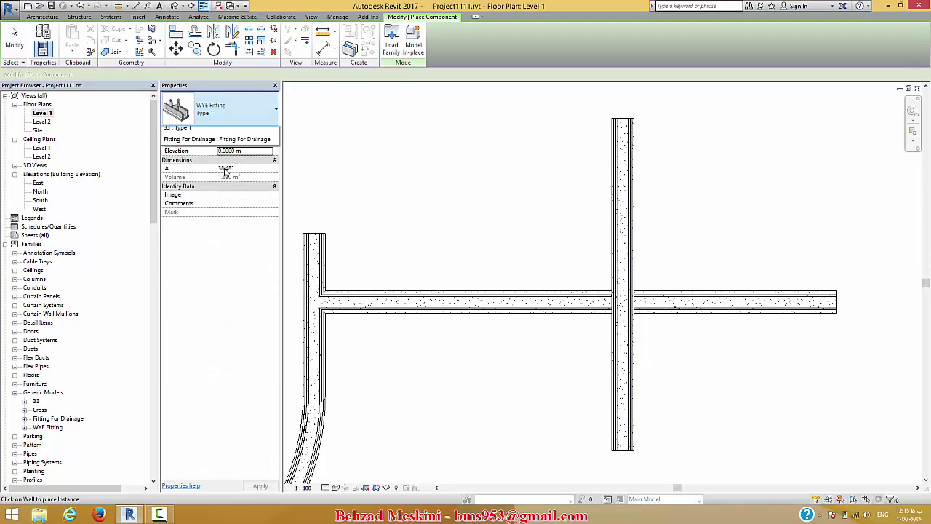
pyautogui.scroll(8, 222, 233)
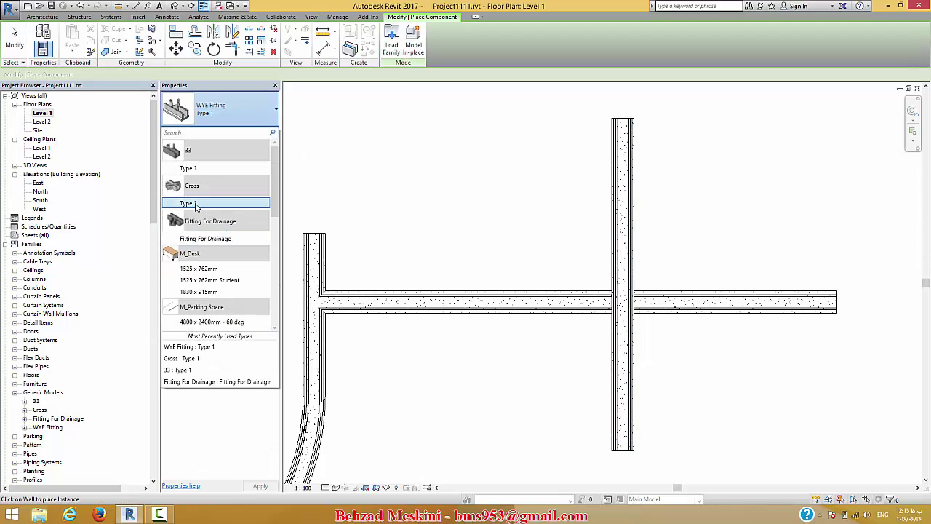
pyautogui.click(195, 206)
pyautogui.scroll(3, 630, 262)
pyautogui.press('Escape')
pyautogui.press('Escape')
# - Set the Cross fitting's Right and Left angles to 90°
pyautogui.click(656, 259)
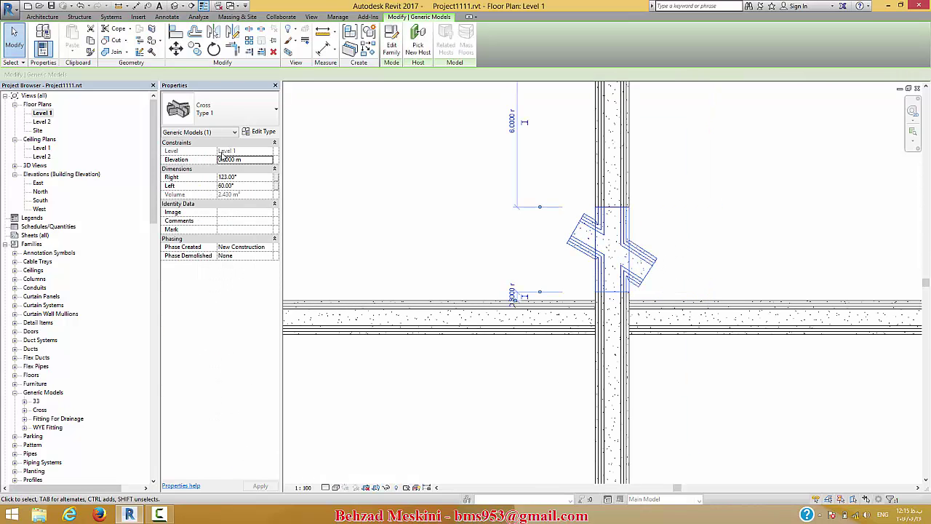
pyautogui.click(250, 177)
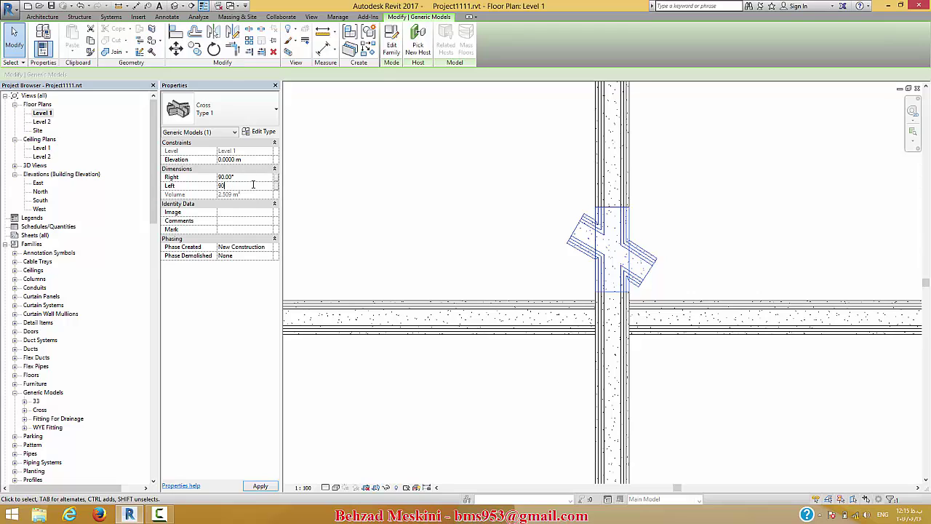
pyautogui.click(827, 284)
# - Align the Cross fitting's side arms with the centerline of the horizontal branch wall
pyautogui.press('a')
pyautogui.press('l')
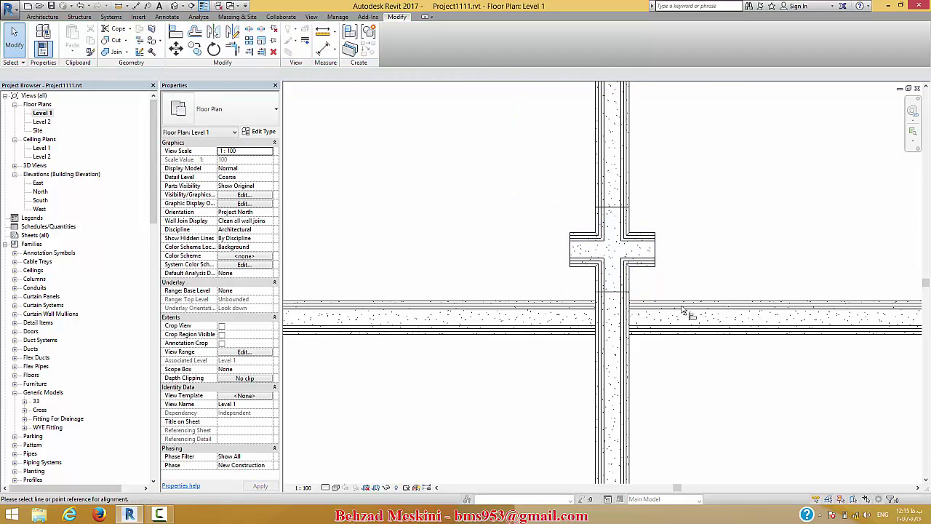
pyautogui.click(665, 320)
pyautogui.click(660, 252)
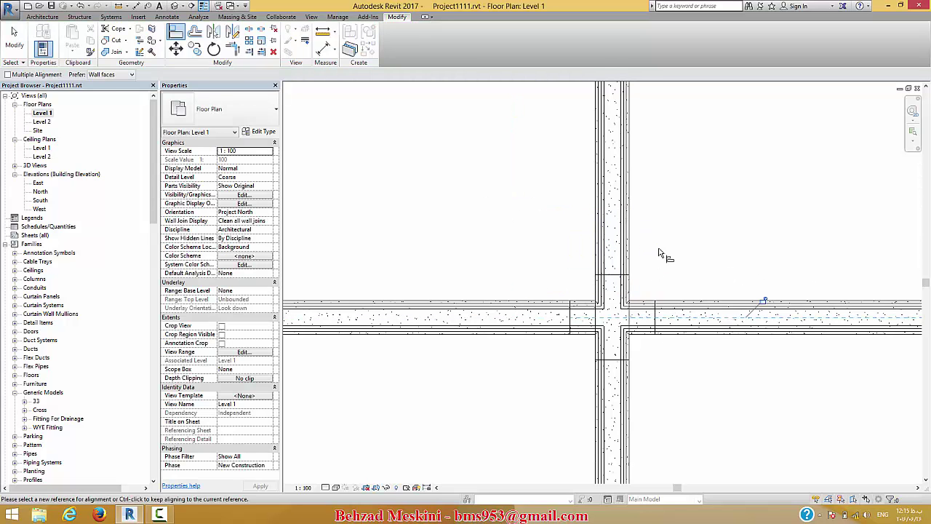
# - In the 3D view, join the Cross fitting's geometry with the channel walls meeting at the crossing
pyautogui.click(174, 6)
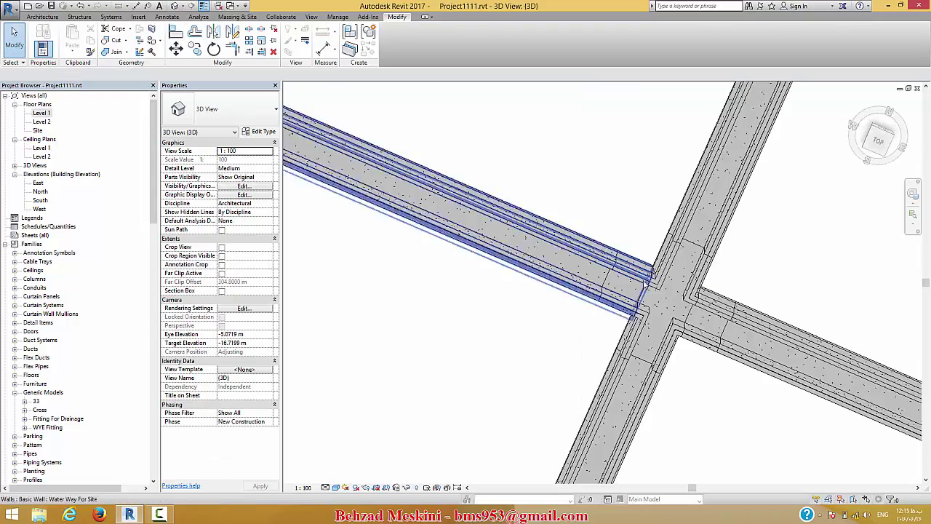
pyautogui.keyDown('shift'); pyautogui.moveTo(701, 389); pyautogui.dragTo(542, 266, button='middle'); pyautogui.keyUp('shift')
pyautogui.click(113, 51)
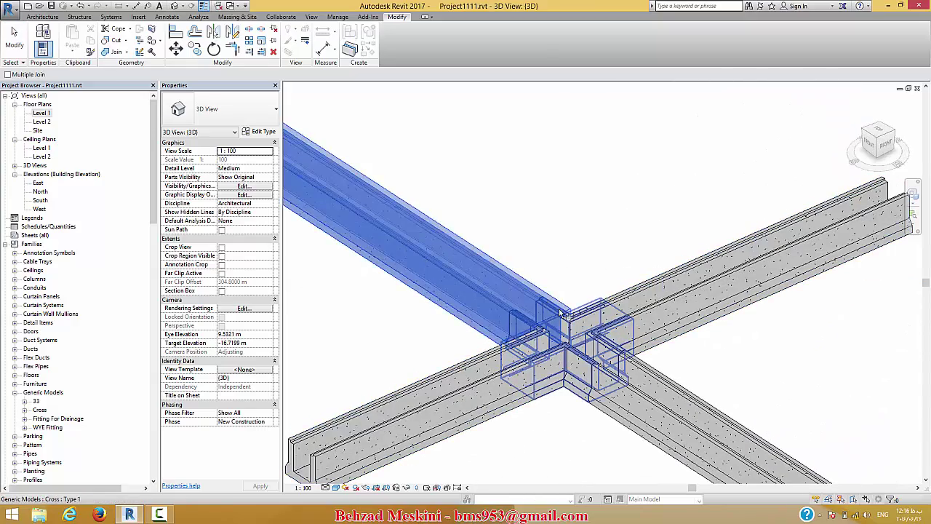
pyautogui.click(644, 369)
pyautogui.click(590, 320)
pyautogui.keyDown('shift'); pyautogui.moveTo(609, 417); pyautogui.dragTo(736, 466, button='middle'); pyautogui.keyUp('shift')
pyautogui.press('Escape')
pyautogui.scroll(-1, 535, 362)
pyautogui.keyDown('shift'); pyautogui.moveTo(536, 364); pyautogui.dragTo(673, 262, button='middle'); pyautogui.keyUp('shift')
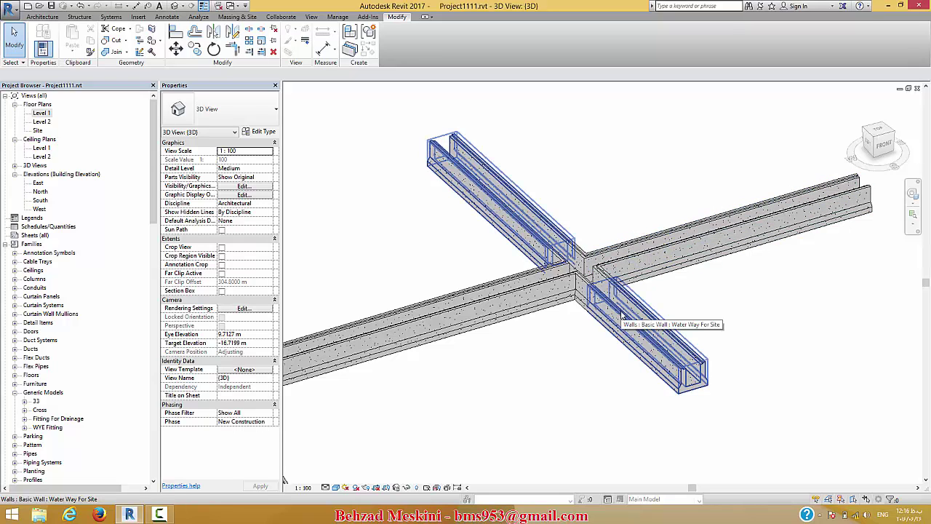
pyautogui.click(509, 280)
pyautogui.keyDown('shift'); pyautogui.moveTo(672, 286); pyautogui.dragTo(616, 412, button='middle'); pyautogui.keyUp('shift')
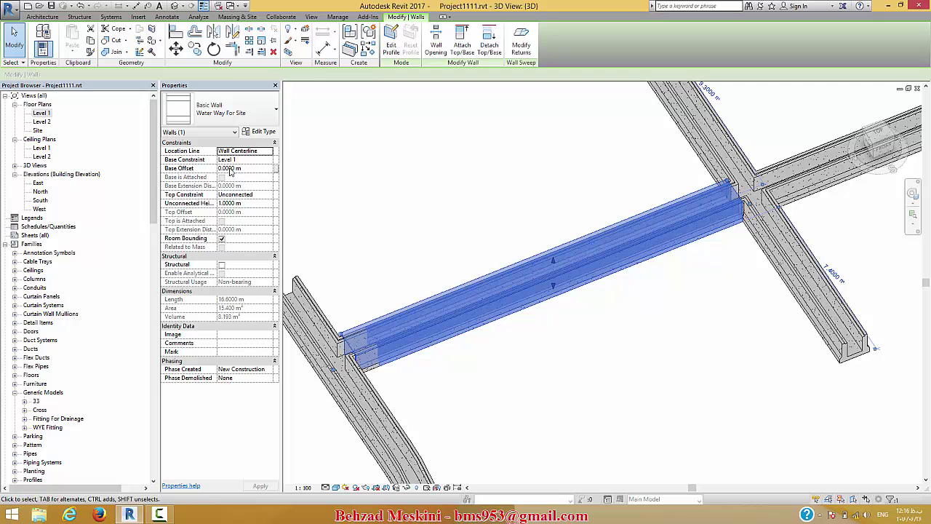
pyautogui.press('Escape')
# - Continue the short channel stub beyond the tee with a matching wall about 9.1 m long, then turn 90° with a second wall toward the crossing channel
pyautogui.moveTo(443, 133); pyautogui.dragTo(576, 289, button='middle')
pyautogui.scroll(-2, 576, 288)
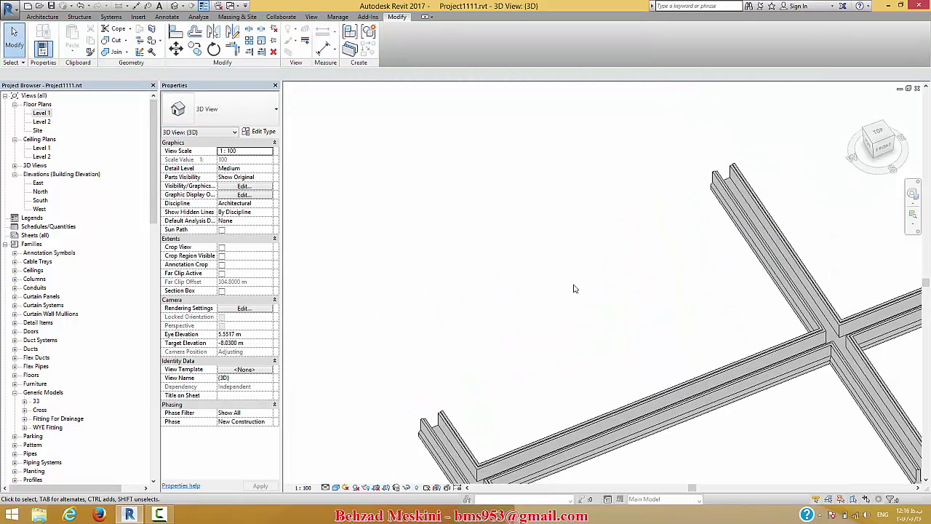
pyautogui.click(460, 400)
pyautogui.press('c')
pyautogui.press('s')
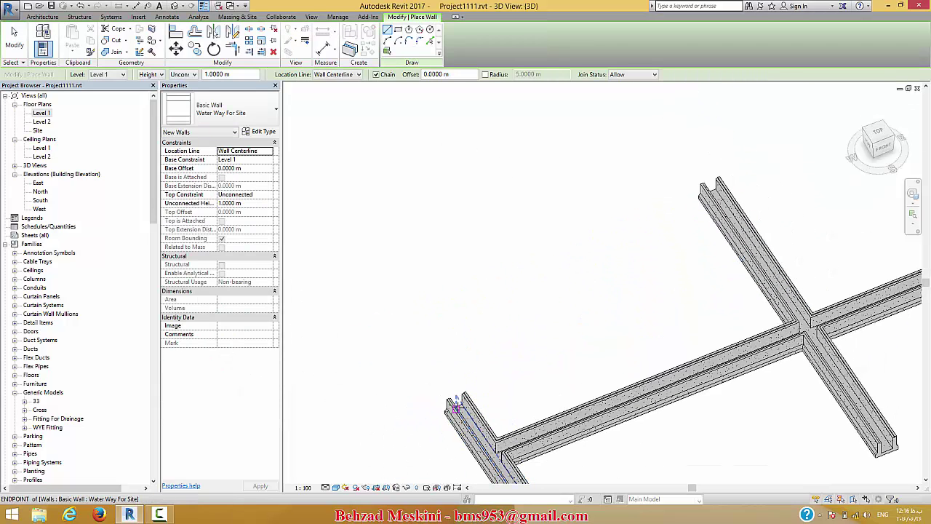
pyautogui.click(366, 268)
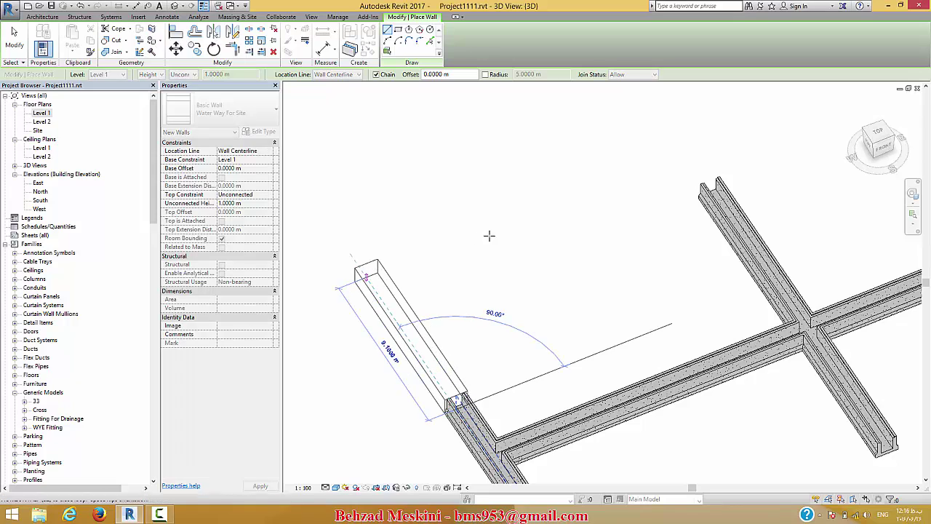
pyautogui.click(558, 212)
pyautogui.press('Escape')
pyautogui.press('Escape')
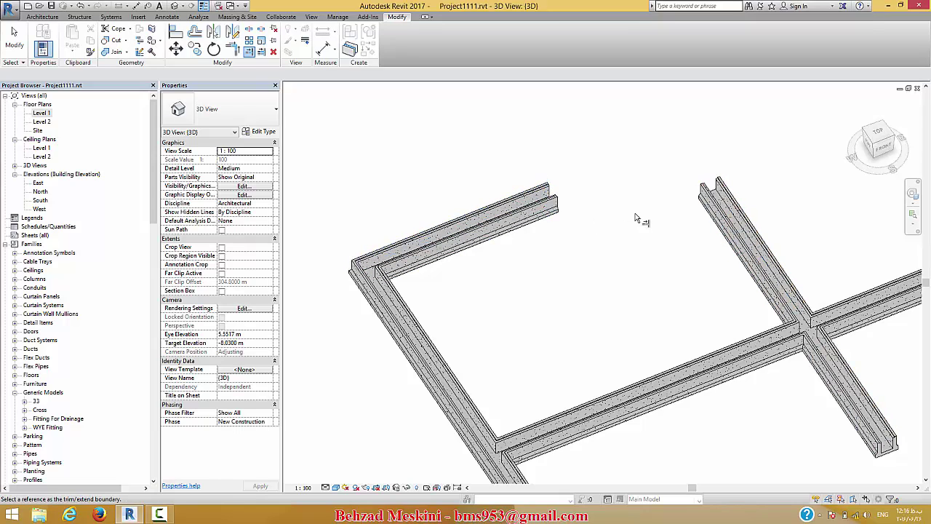
# - In the Level 1 floor plan, extend the new top horizontal wall and the vertical crossing wall until they meet in a corner
pyautogui.doubleClick(45, 115)
pyautogui.moveTo(574, 226); pyautogui.dragTo(502, 432, button='middle')
pyautogui.scroll(-3, 501, 432)
pyautogui.moveTo(544, 359); pyautogui.dragTo(579, 360, button='middle')
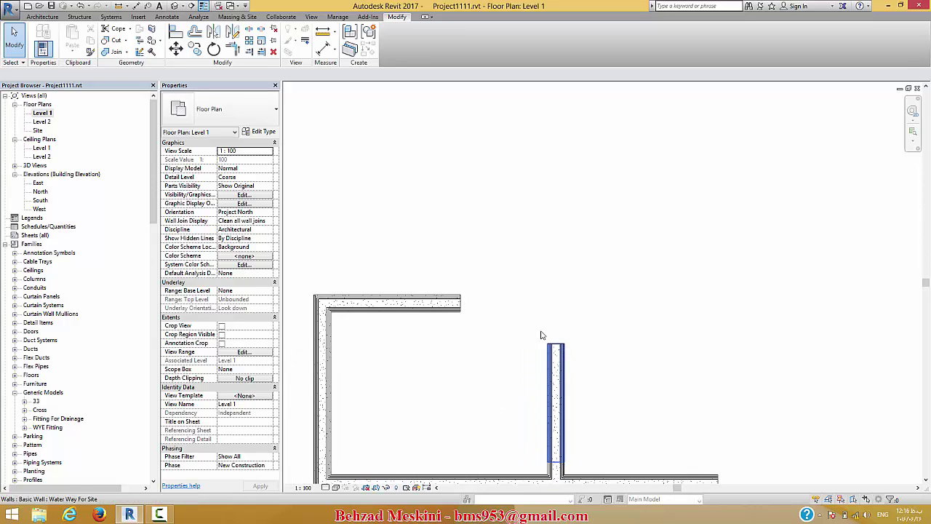
pyautogui.click(251, 53)
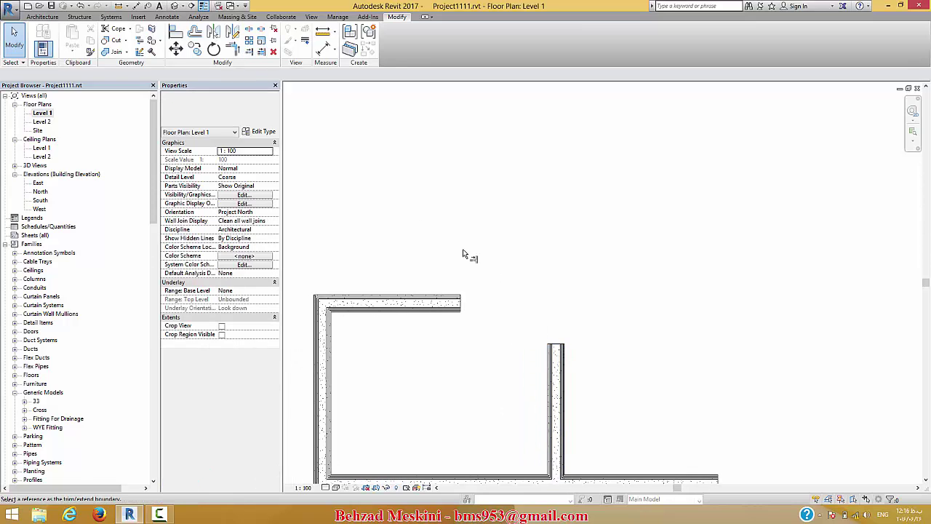
pyautogui.click(549, 356)
pyautogui.click(415, 301)
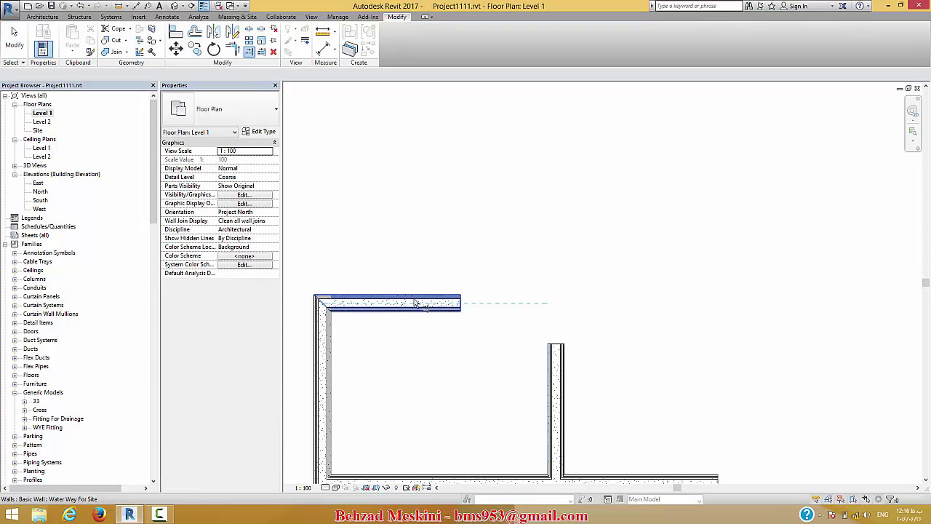
pyautogui.click(529, 309)
pyautogui.click(554, 397)
pyautogui.press('Escape')
pyautogui.press('Escape')
# - Round the new corner with a Water Way For Site fillet arc wall of about 5.9 m radius
pyautogui.press('w')
pyautogui.press('a')
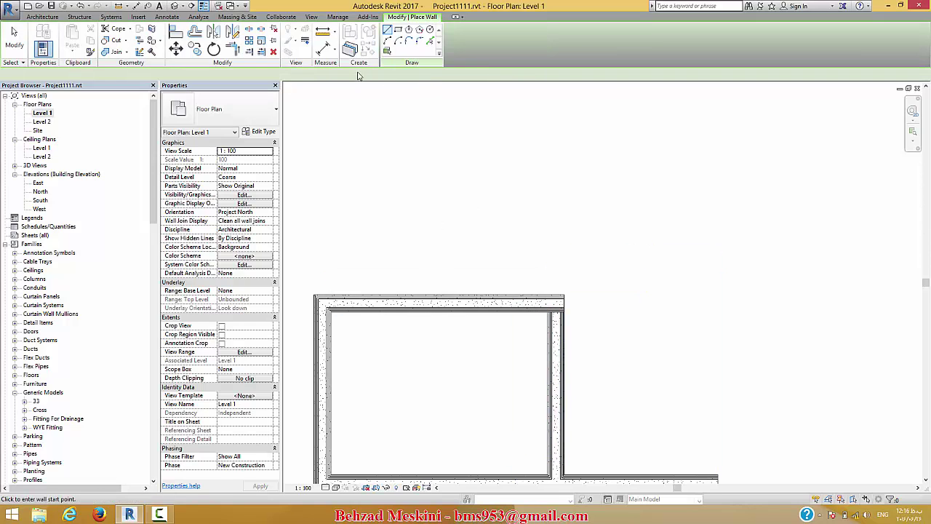
pyautogui.click(561, 361)
pyautogui.click(541, 336)
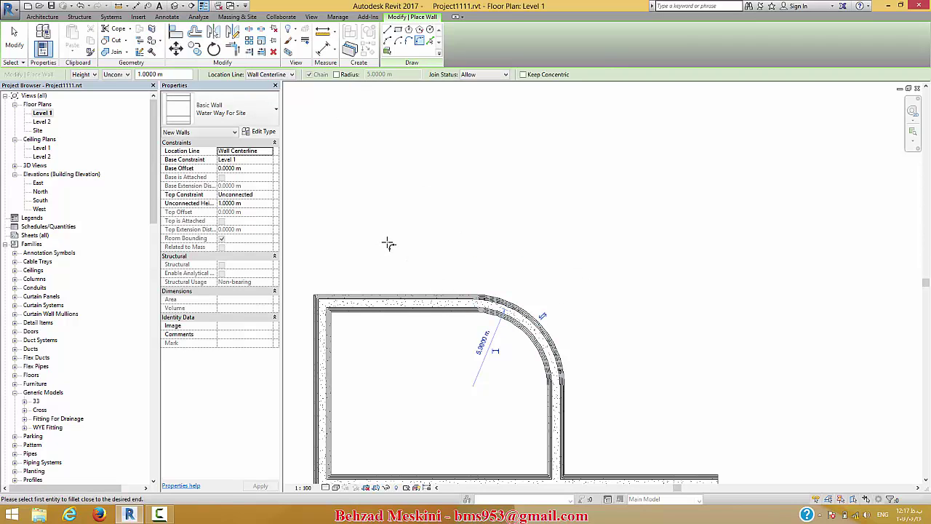
pyautogui.click(177, 32)
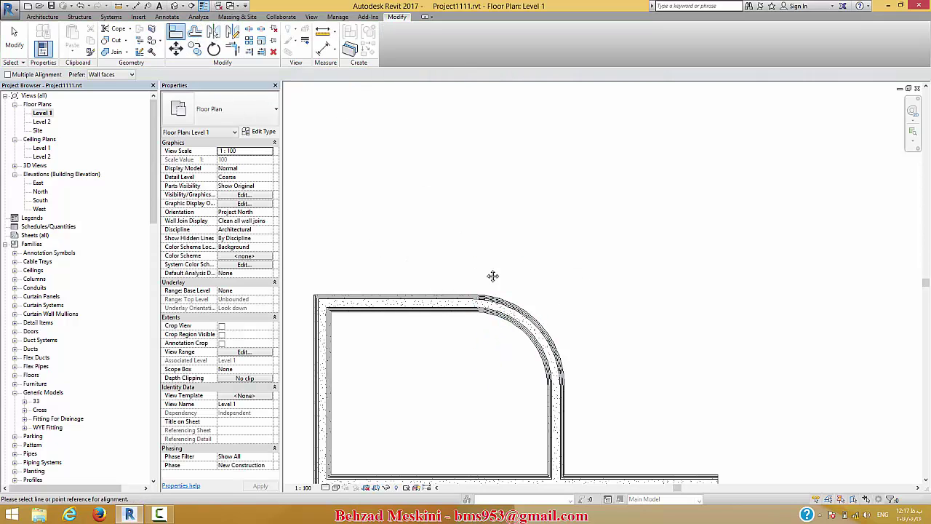
pyautogui.moveTo(341, 336); pyautogui.dragTo(438, 322, button='middle')
pyautogui.press('Escape')
# - Copy the top horizontal wall, the corner arc and the vertical wall to the empty area above and to the right of the original
pyautogui.moveTo(728, 388); pyautogui.dragTo(502, 190)
pyautogui.moveTo(435, 150); pyautogui.dragTo(327, 156, button='middle')
pyautogui.click(194, 49)
pyautogui.click(420, 384)
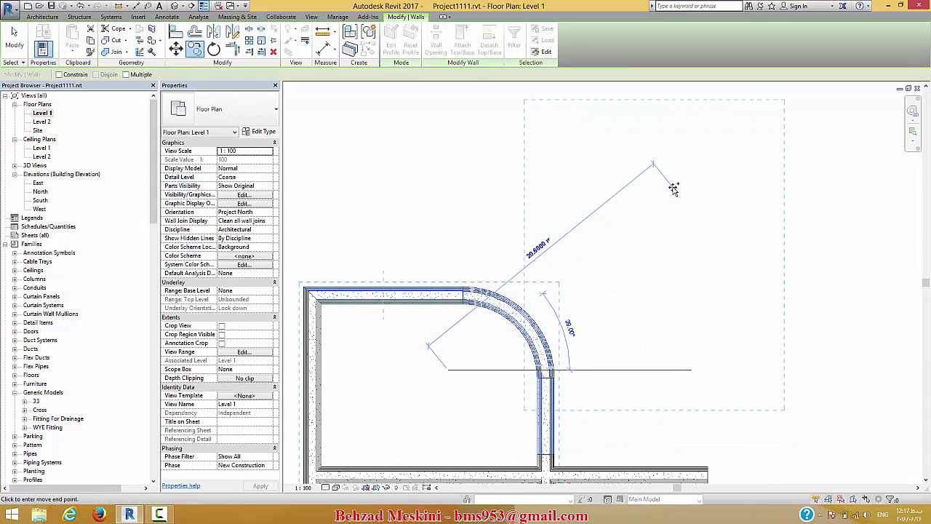
pyautogui.click(628, 222)
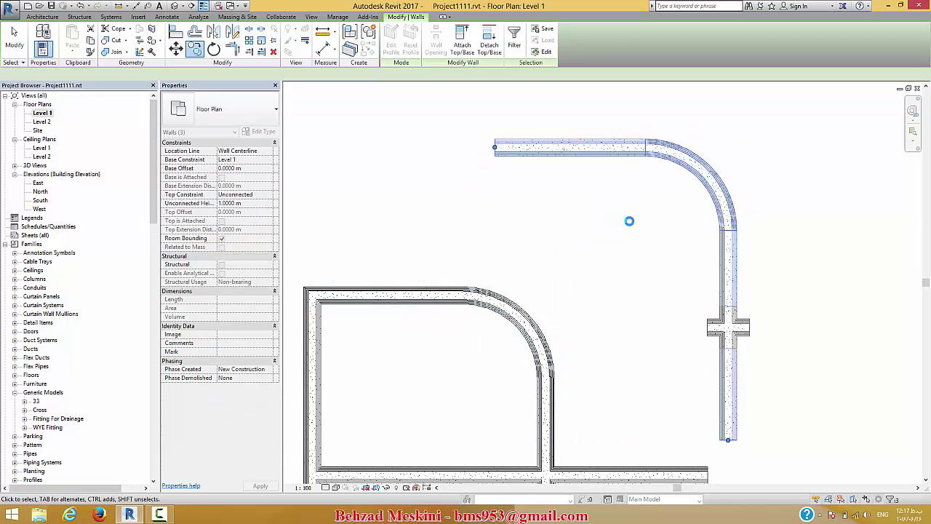
# - Delete the Cross fitting from the copied channel run
pyautogui.click(604, 263)
pyautogui.moveTo(604, 274); pyautogui.dragTo(839, 374)
pyautogui.press('Delete')
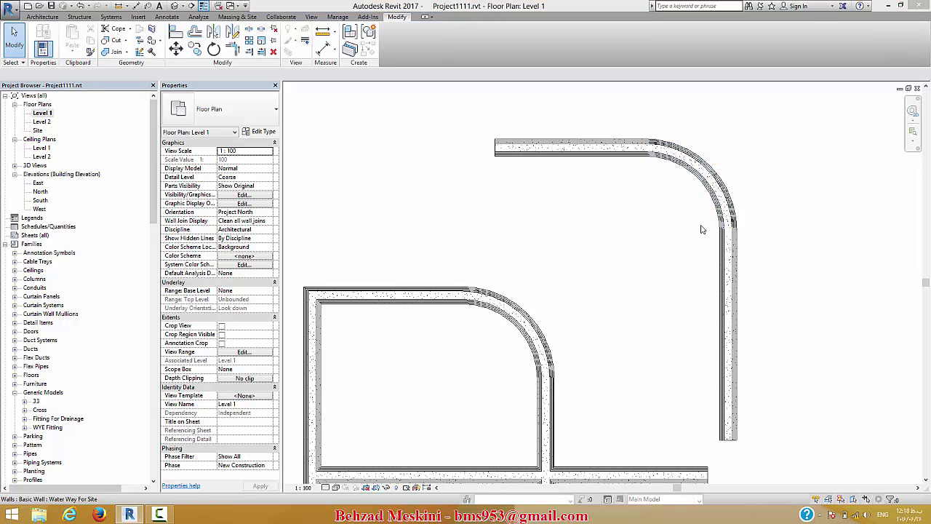
# - In the 3D view, create parts from the original vertical channel wall that passes through the Cross junction
pyautogui.moveTo(755, 280); pyautogui.dragTo(707, 239, button='middle')
pyautogui.scroll(-1, 706, 251)
pyautogui.moveTo(617, 307); pyautogui.dragTo(632, 273, button='middle')
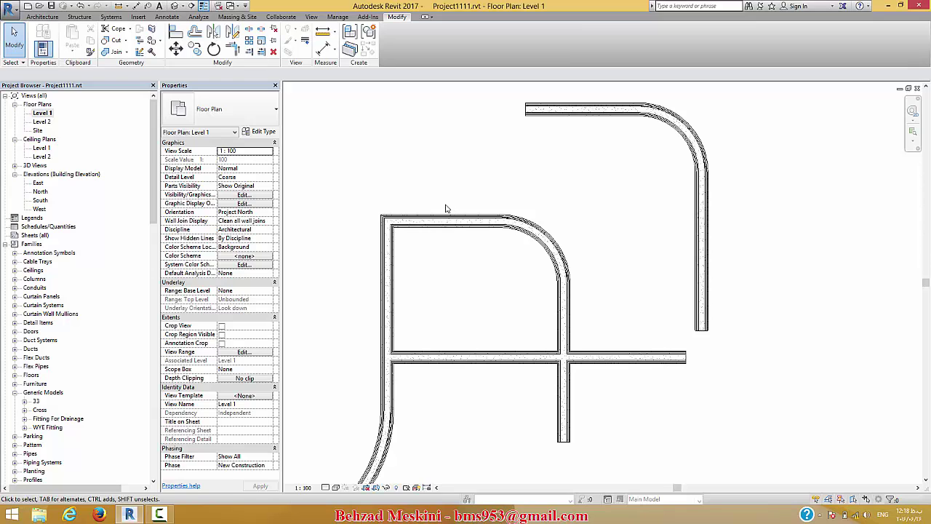
pyautogui.click(175, 6)
pyautogui.scroll(5, 693, 352)
pyautogui.scroll(3, 655, 323)
pyautogui.click(710, 363)
pyautogui.keyDown('shift'); pyautogui.moveTo(710, 363); pyautogui.dragTo(771, 374, button='middle'); pyautogui.keyUp('shift')
pyautogui.click(772, 373)
pyautogui.scroll(2, 757, 336)
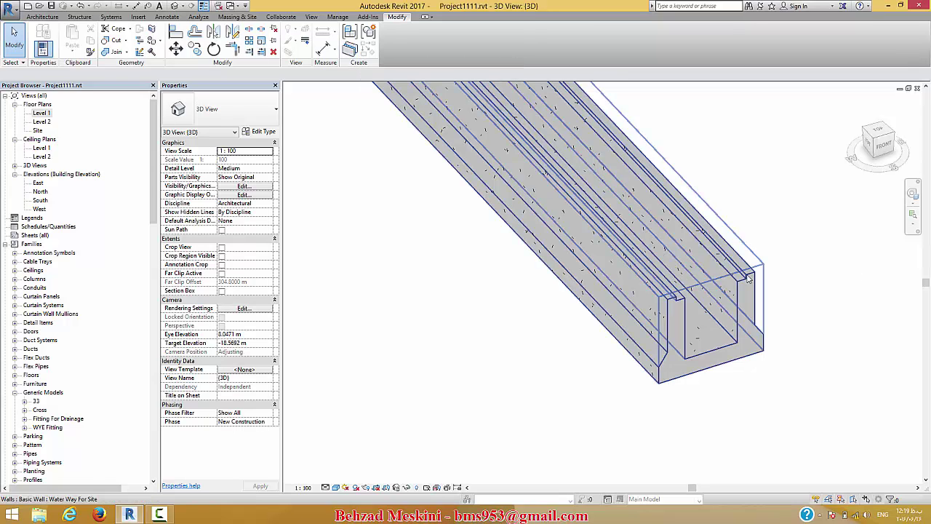
pyautogui.click(561, 177)
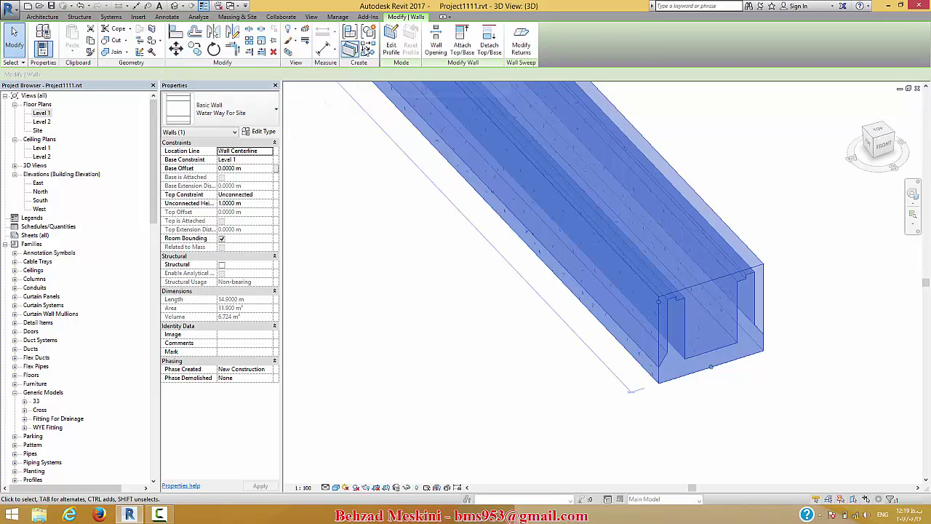
pyautogui.click(353, 52)
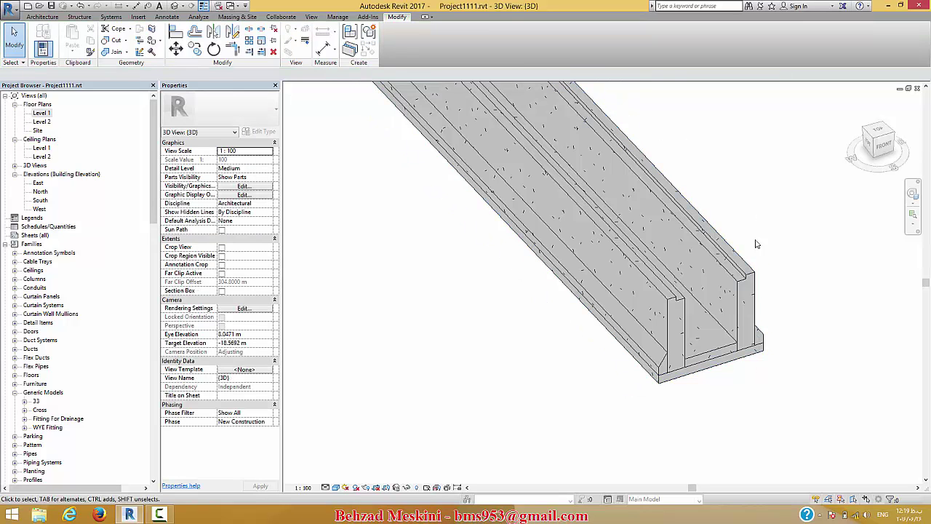
# - Show shape handles on the two upright side parts and pull their open ends back, the near one further than the far one
pyautogui.click(750, 294)
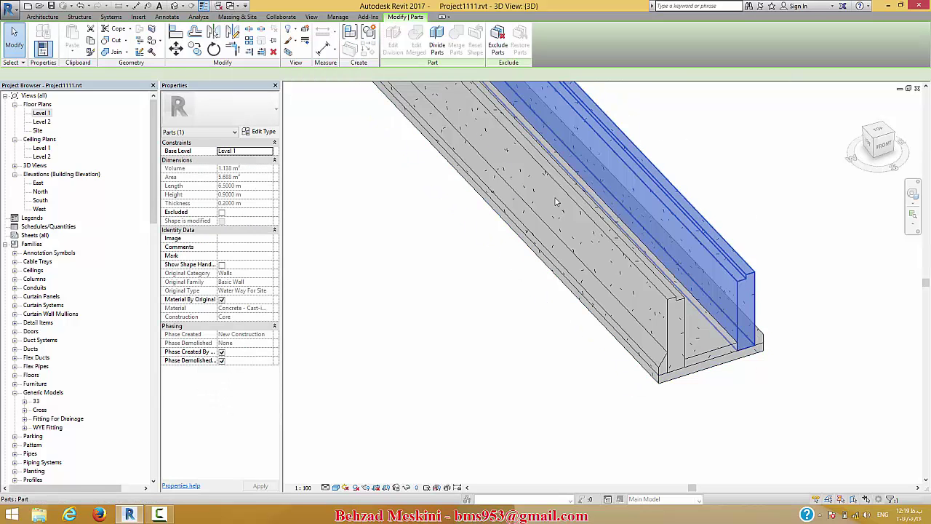
pyautogui.click(222, 264)
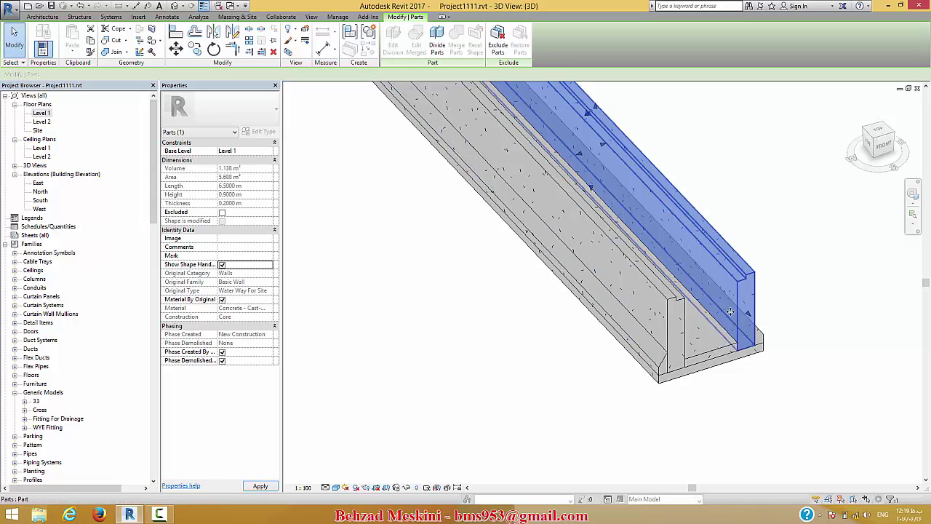
pyautogui.click(674, 314)
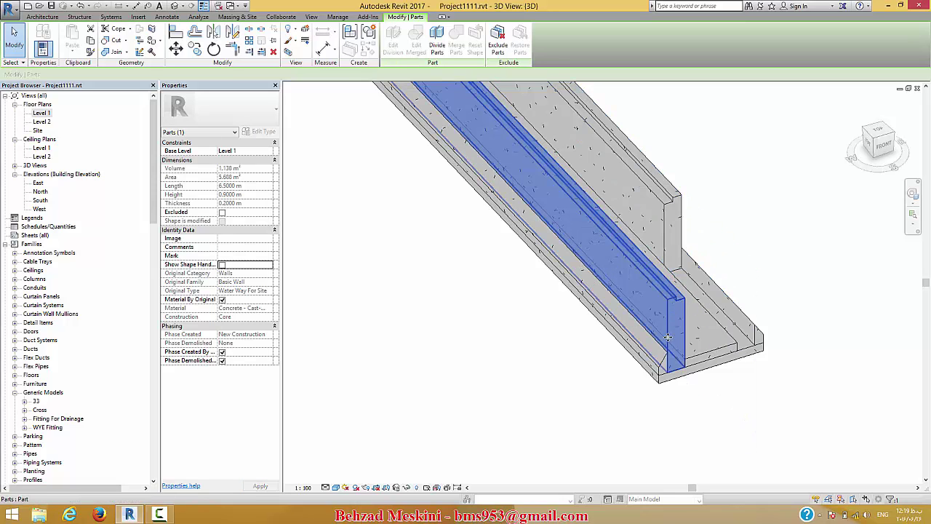
pyautogui.click(222, 264)
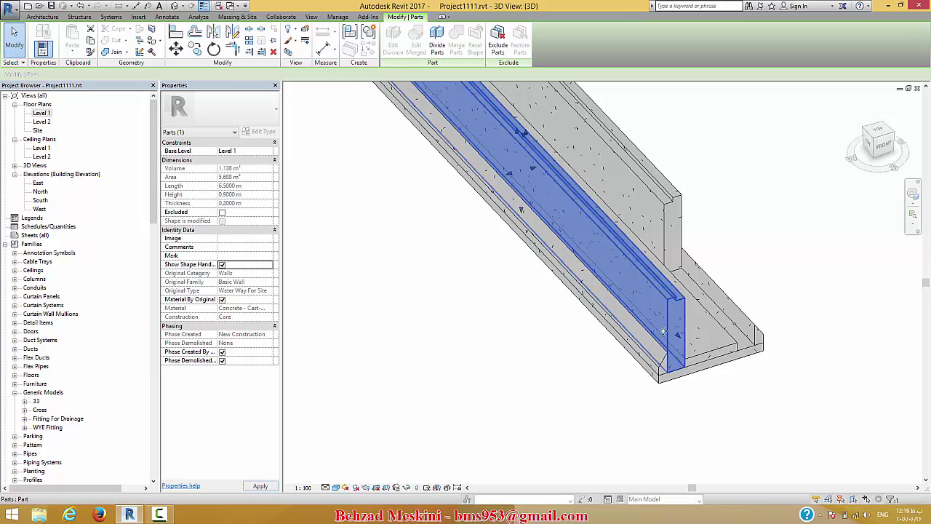
# - Show shape handles on the near outer haunch and the channel bed parts, and pull their ends back to expose the base slab
pyautogui.click(644, 343)
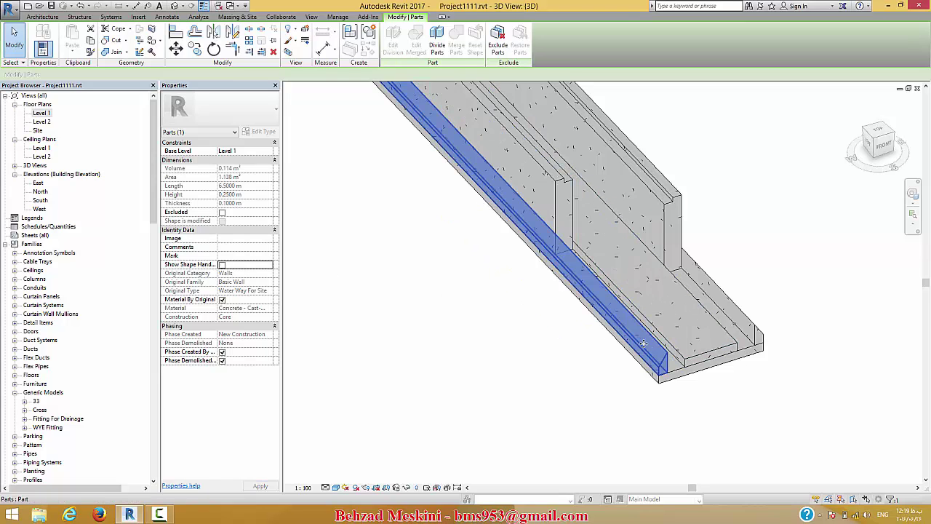
pyautogui.click(222, 264)
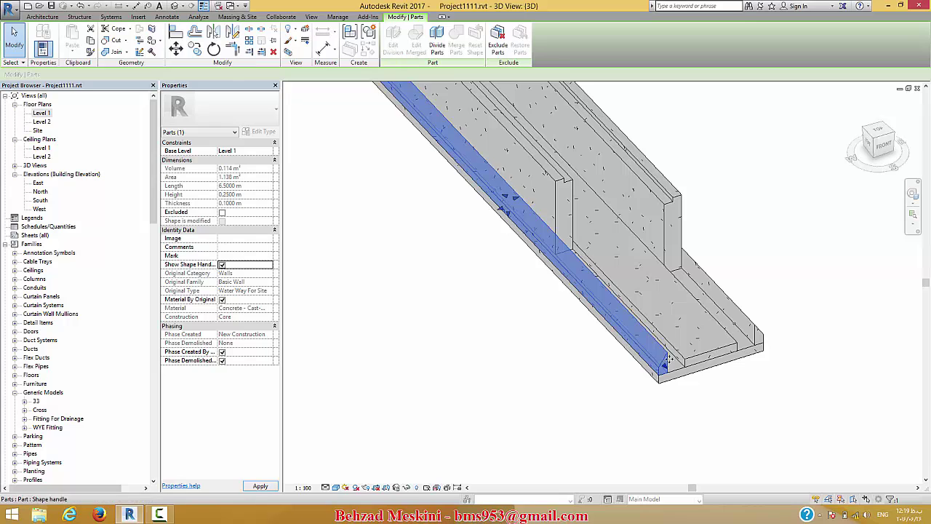
pyautogui.click(597, 291)
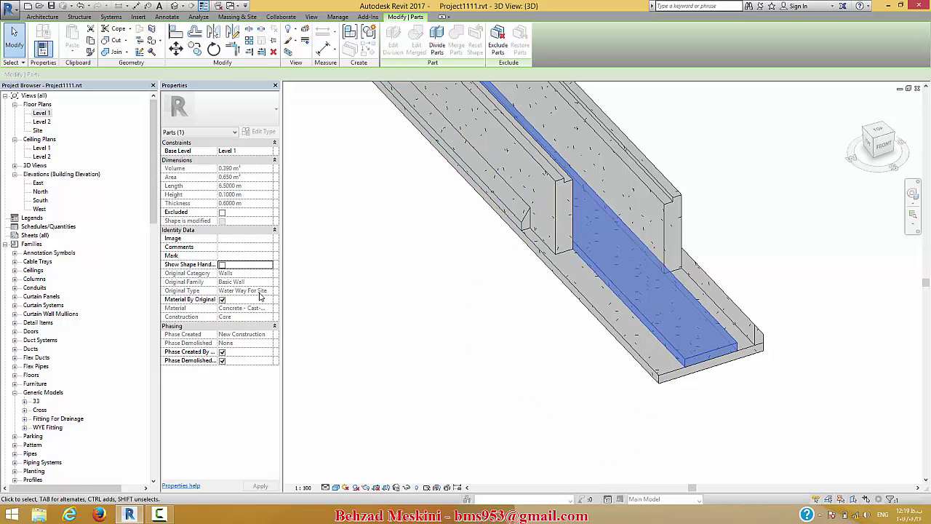
pyautogui.click(222, 264)
pyautogui.moveTo(712, 362); pyautogui.dragTo(622, 257)
# - Show shape handles on the far outer haunch part, pull its end back along the base slab, and select the slab part
pyautogui.click(726, 300)
pyautogui.click(222, 265)
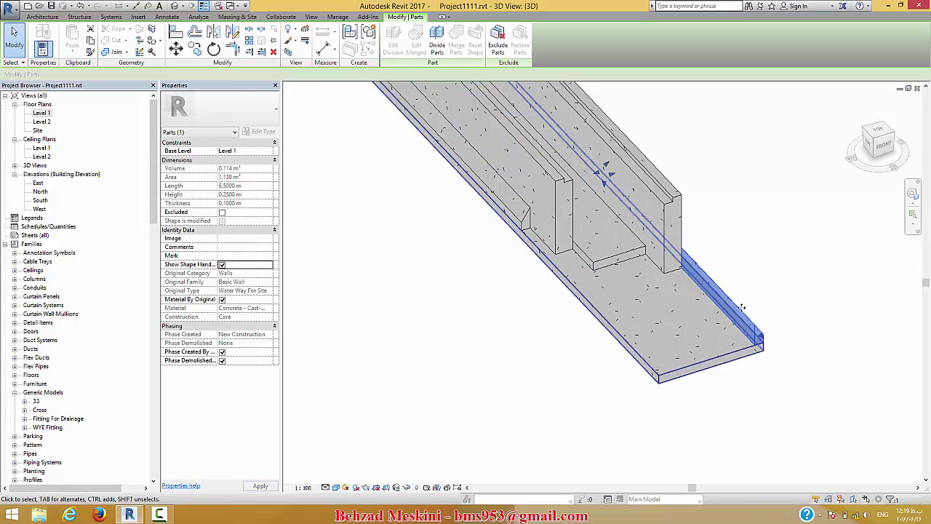
pyautogui.moveTo(762, 337); pyautogui.dragTo(688, 294)
pyautogui.click(678, 316)
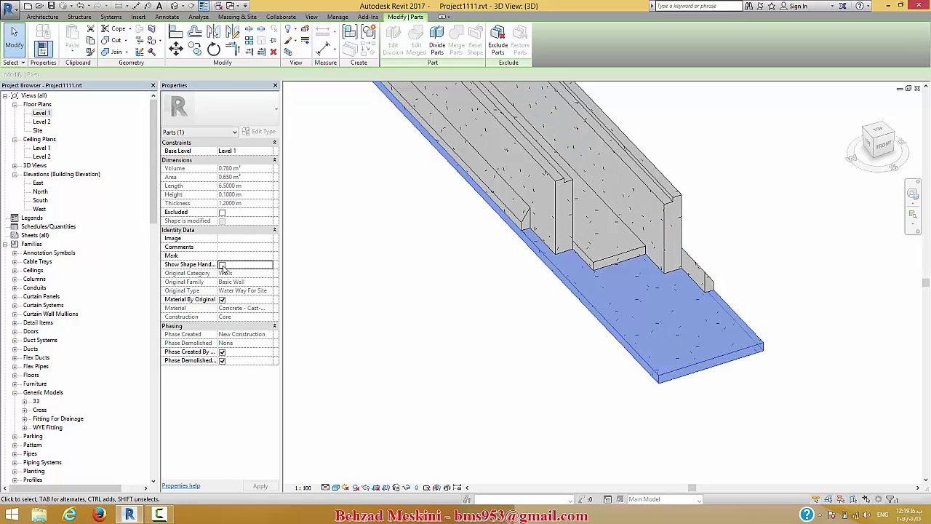
pyautogui.moveTo(519, 264); pyautogui.dragTo(524, 299, button='middle')
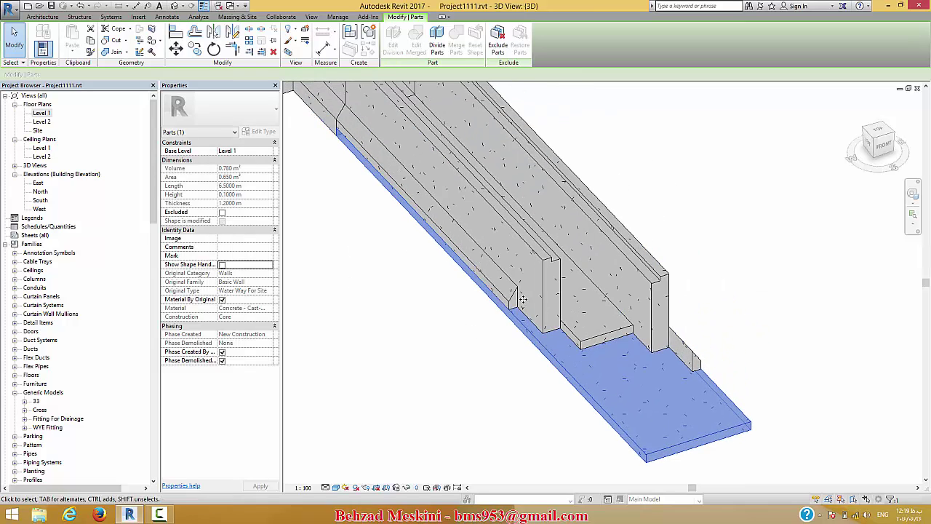
pyautogui.scroll(-2, 515, 268)
pyautogui.keyDown('shift'); pyautogui.moveTo(513, 260); pyautogui.dragTo(548, 267, button='middle'); pyautogui.keyUp('shift')
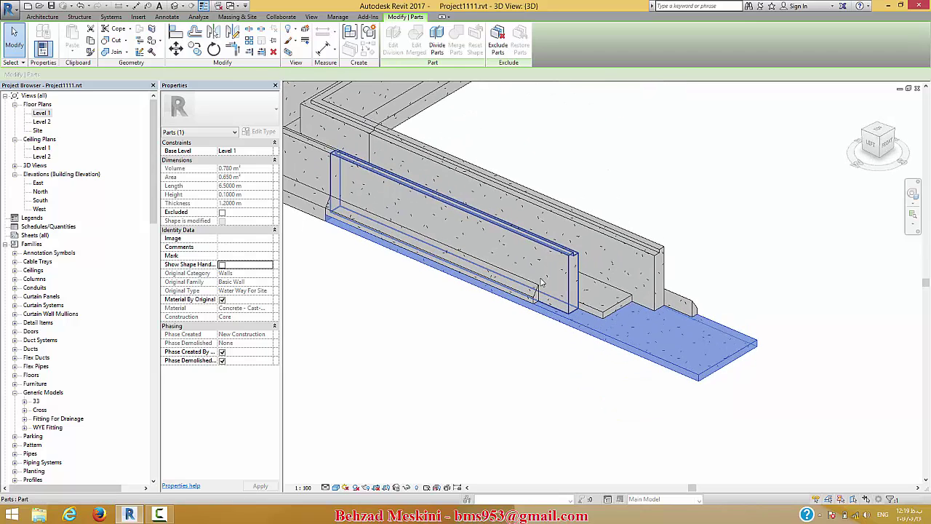